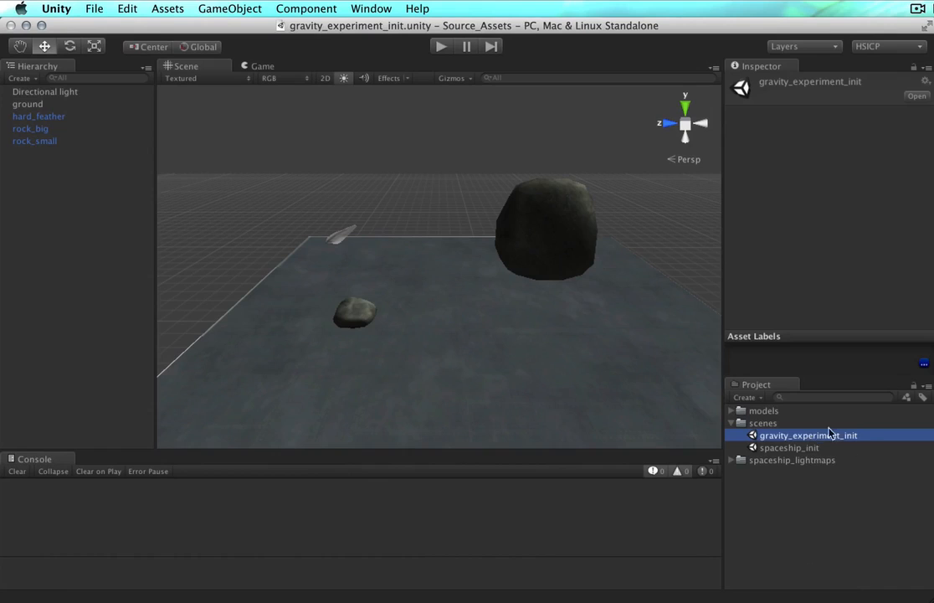
# Collapse the scenes folder and select the large rock in the scene to inspect its components
pyautogui.click(732, 422)
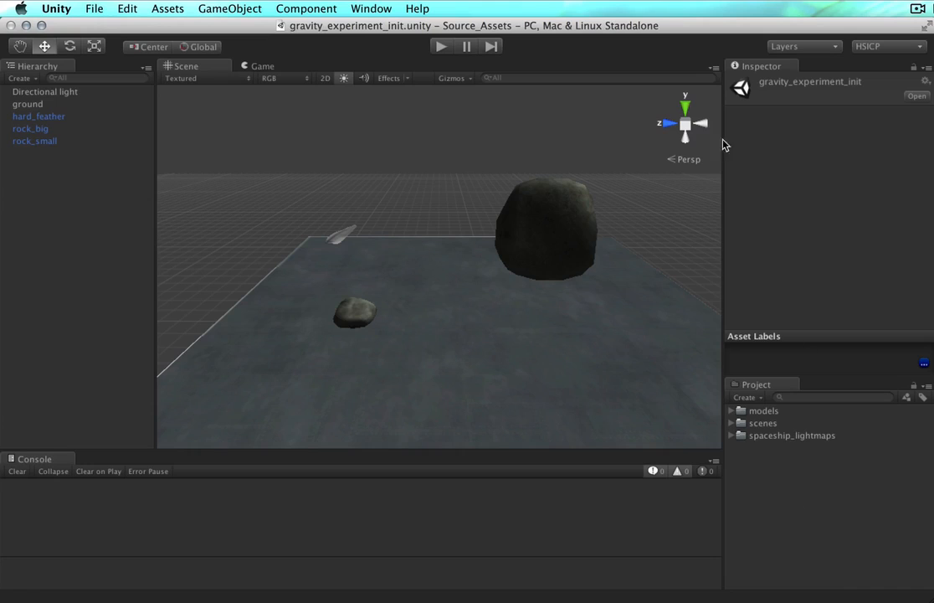
pyautogui.click(531, 216)
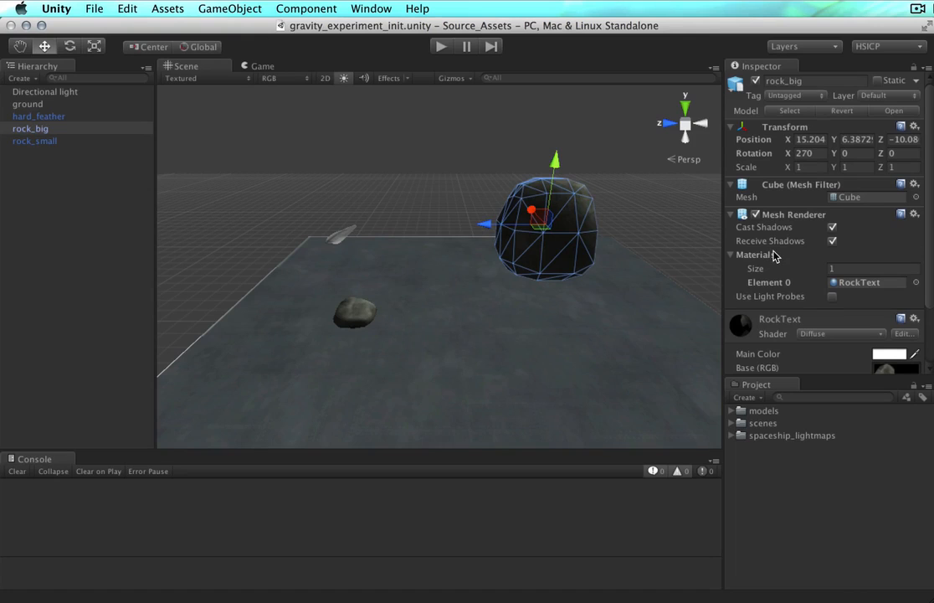
pyautogui.scroll(-3, 775, 256)
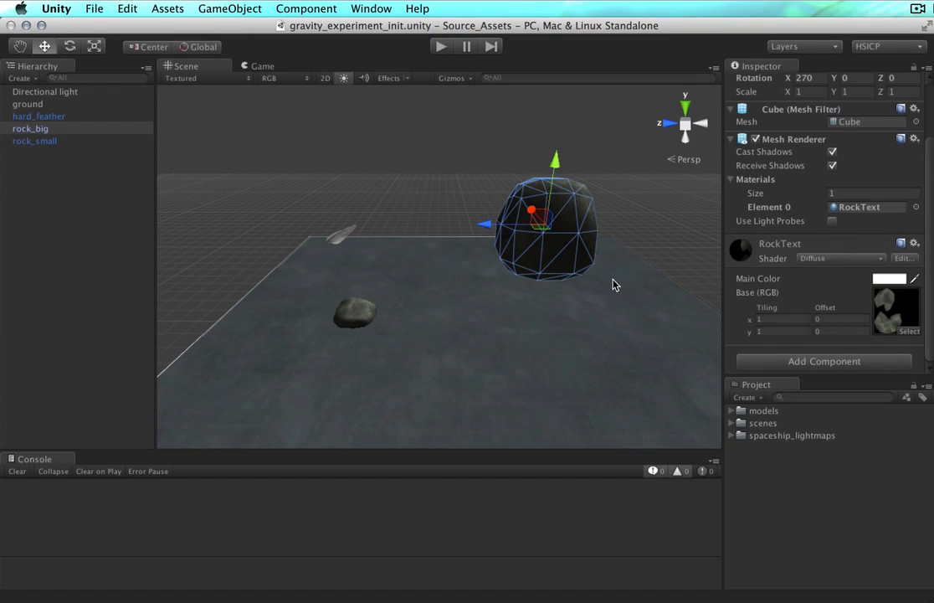
# Add a Box Collider to the large rock
pyautogui.click(303, 8)
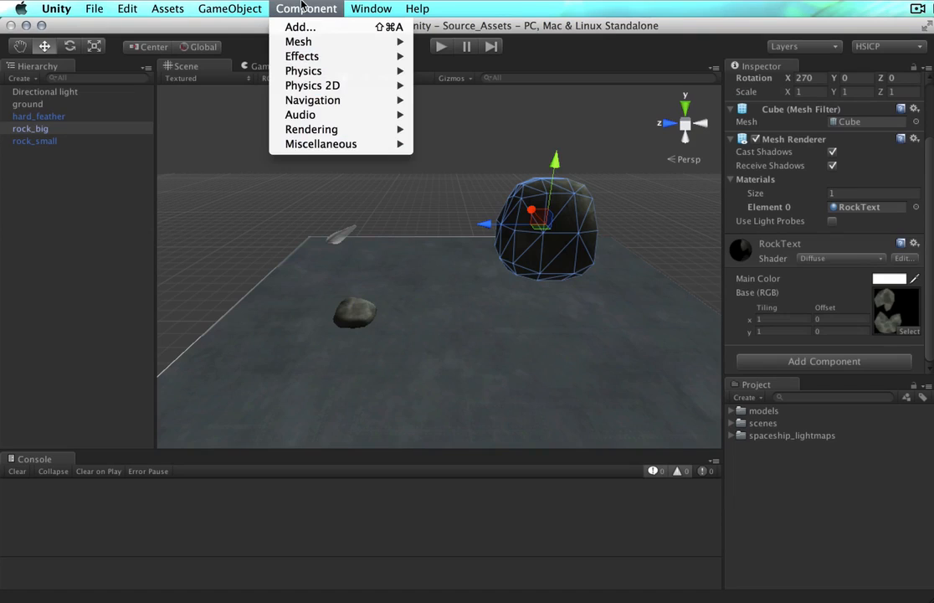
pyautogui.moveTo(310, 70)
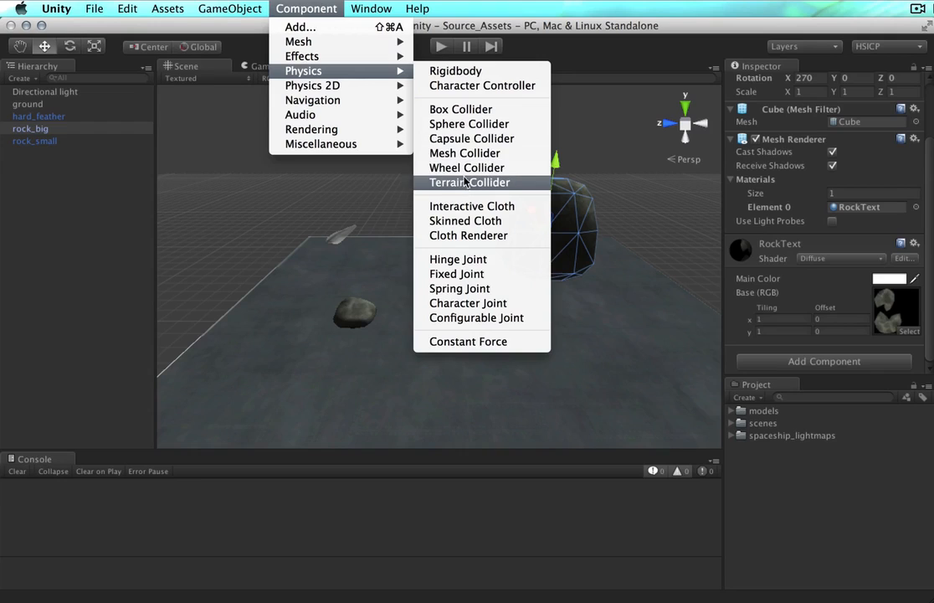
pyautogui.click(460, 110)
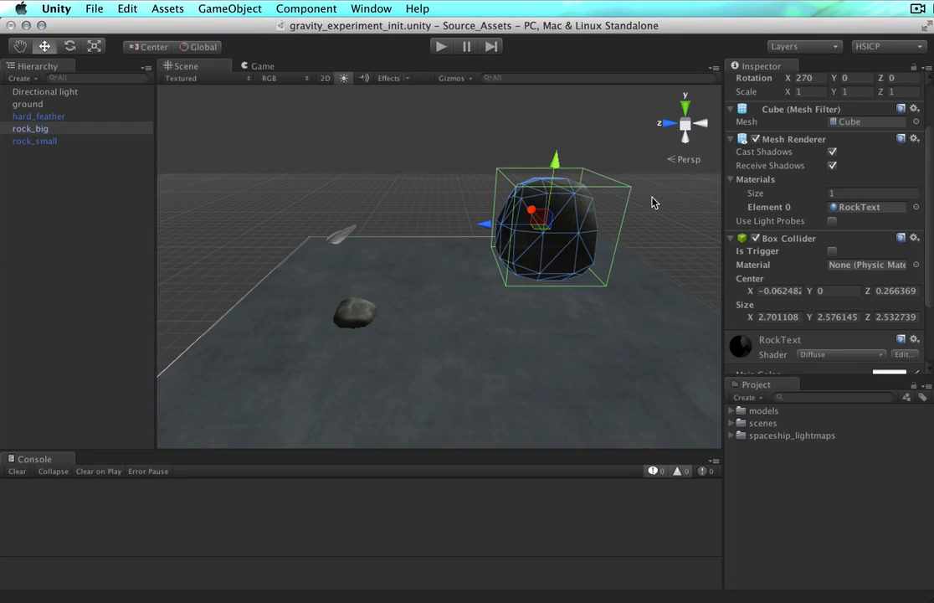
# Shift the Box Collider's center X to 4.39 and enlarge the box, with its X size at 4.01
pyautogui.scroll(-3, 798, 327)
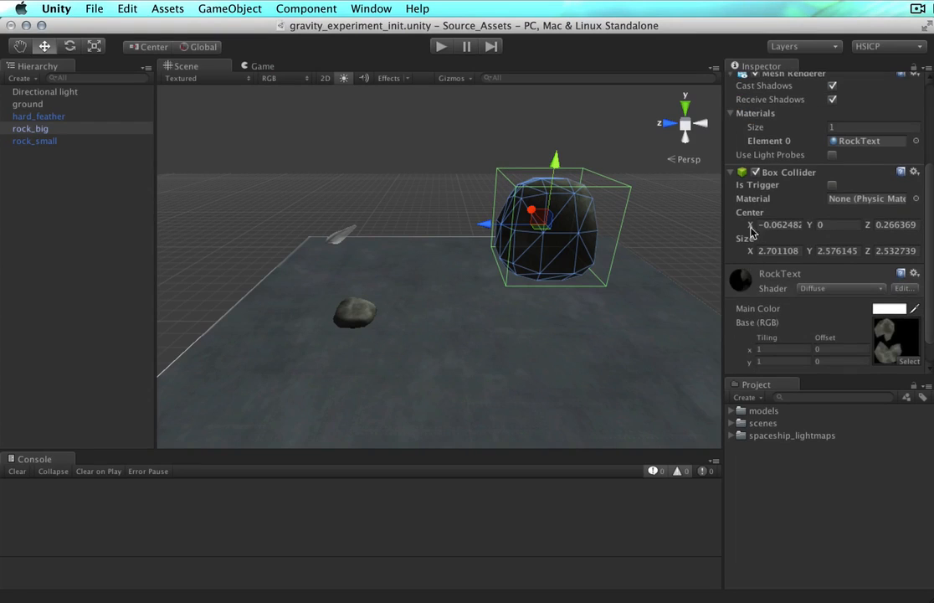
pyautogui.moveTo(751, 223); pyautogui.dragTo(845, 156)
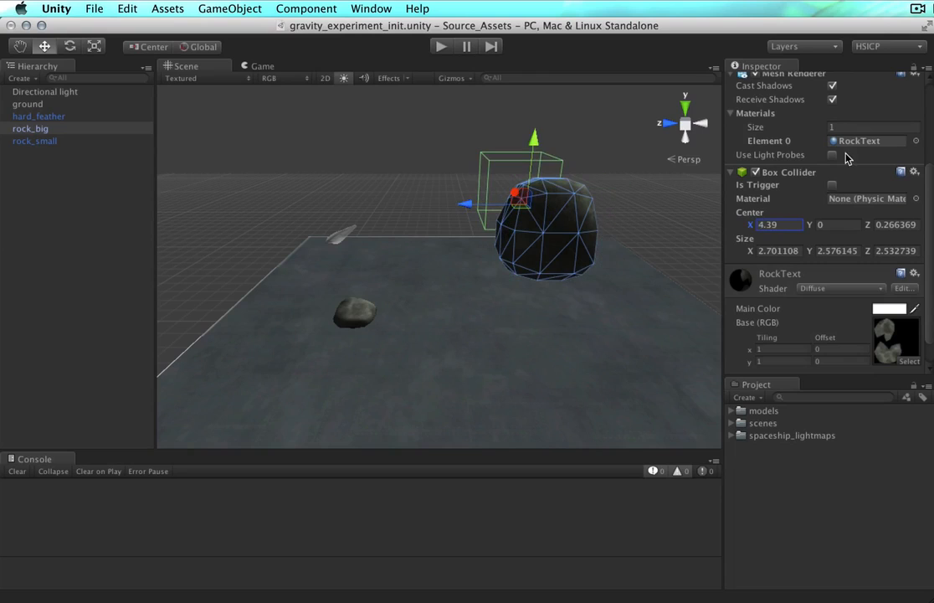
pyautogui.click(751, 251)
pyautogui.moveTo(751, 250); pyautogui.dragTo(789, 255)
pyautogui.click(851, 250)
pyautogui.write('4.68')
pyautogui.moveTo(849, 247); pyautogui.dragTo(897, 249)
# Replace the Box Collider on the large rock with a Sphere Collider and set its radius to 1.38
pyautogui.rightClick(788, 174)
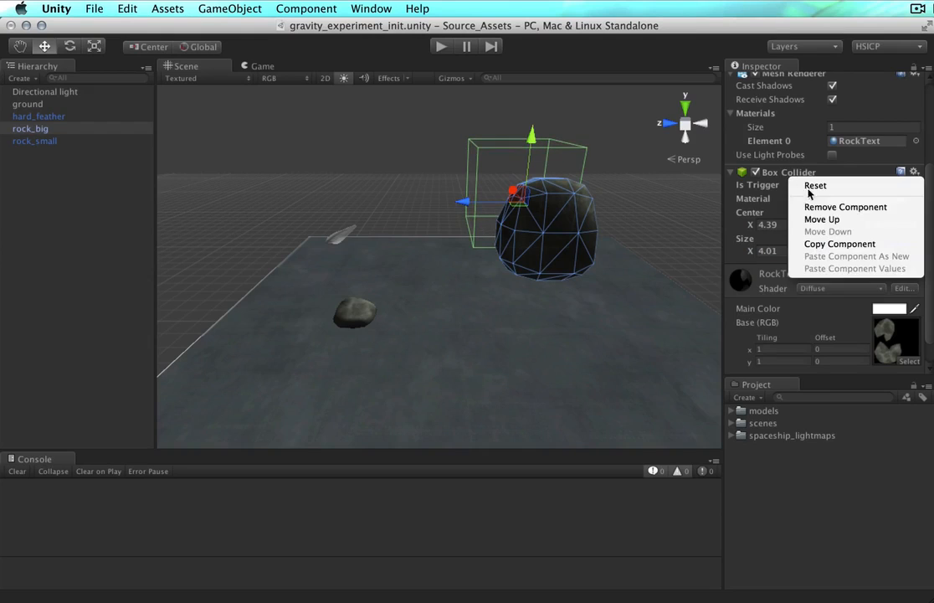
pyautogui.click(808, 207)
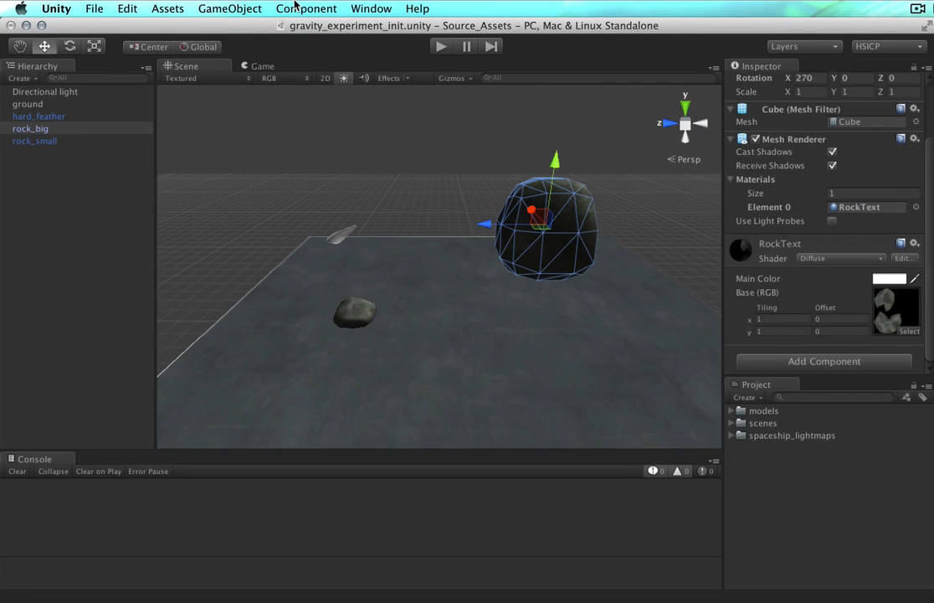
pyautogui.click(295, 7)
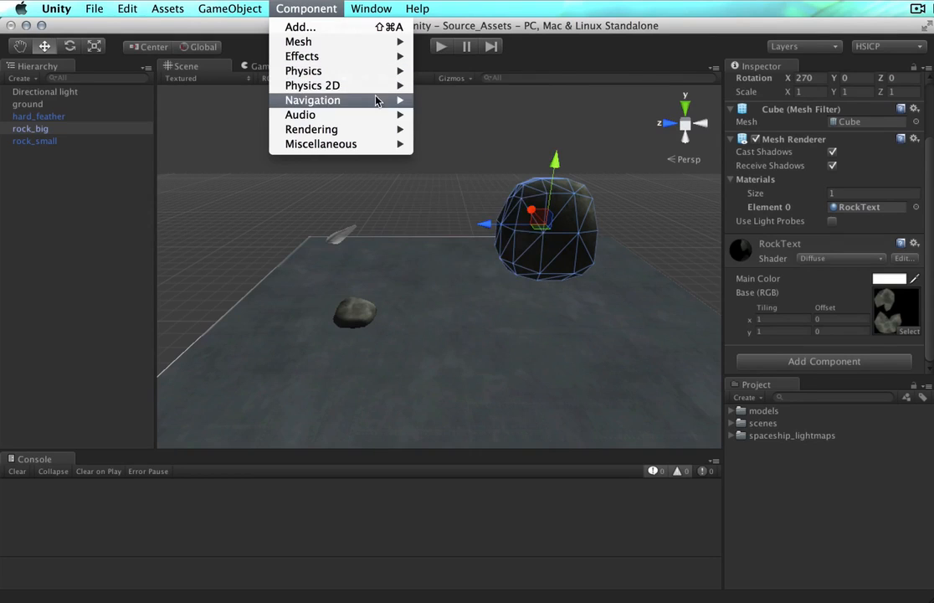
pyautogui.click(491, 132)
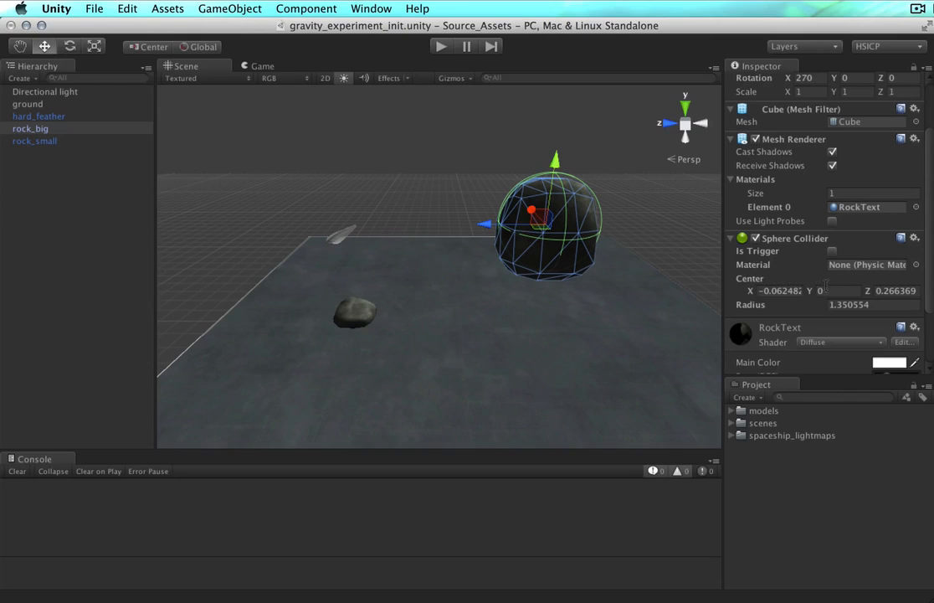
pyautogui.moveTo(772, 298)
pyautogui.mouseDown()
pyautogui.moveTo(794, 300)
pyautogui.moveTo(776, 302)
pyautogui.mouseUp()
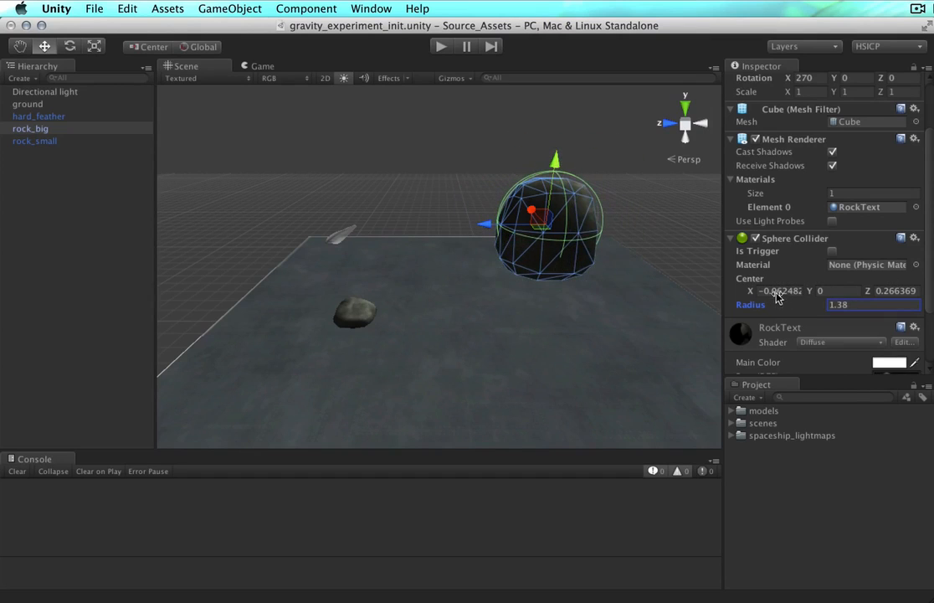
# Replace the Sphere Collider on the large rock with a Capsule Collider
pyautogui.rightClick(792, 242)
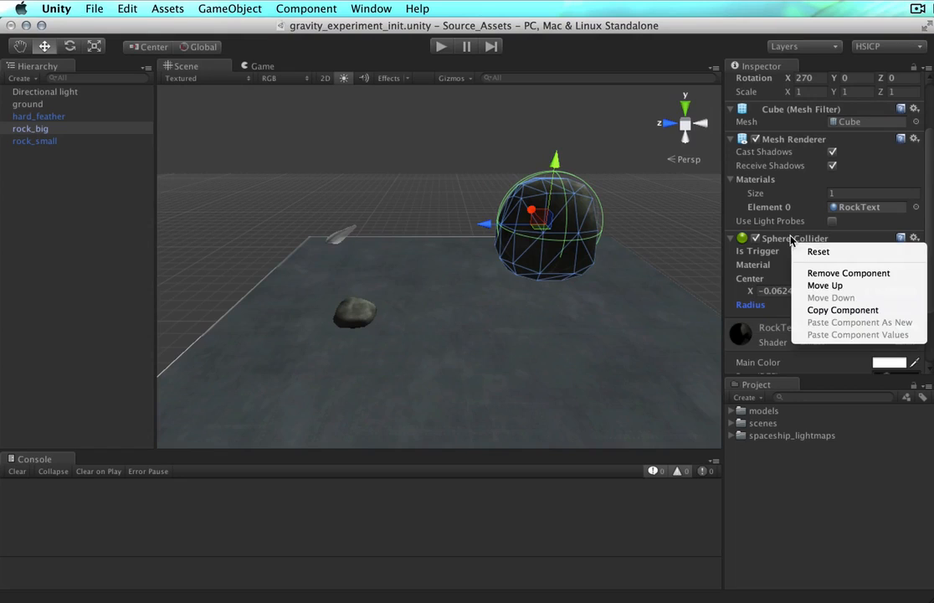
pyautogui.click(804, 278)
pyautogui.click(276, 9)
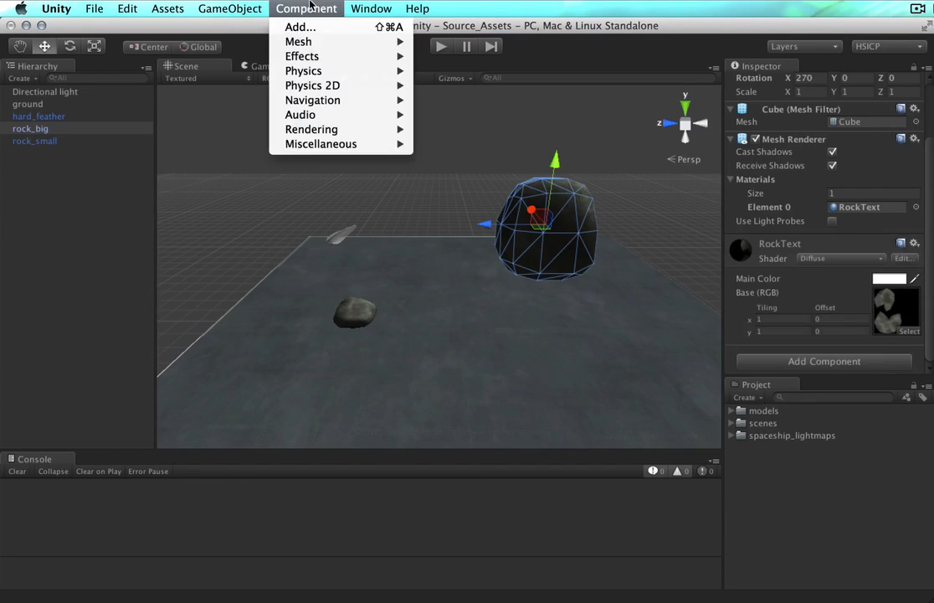
pyautogui.moveTo(324, 70)
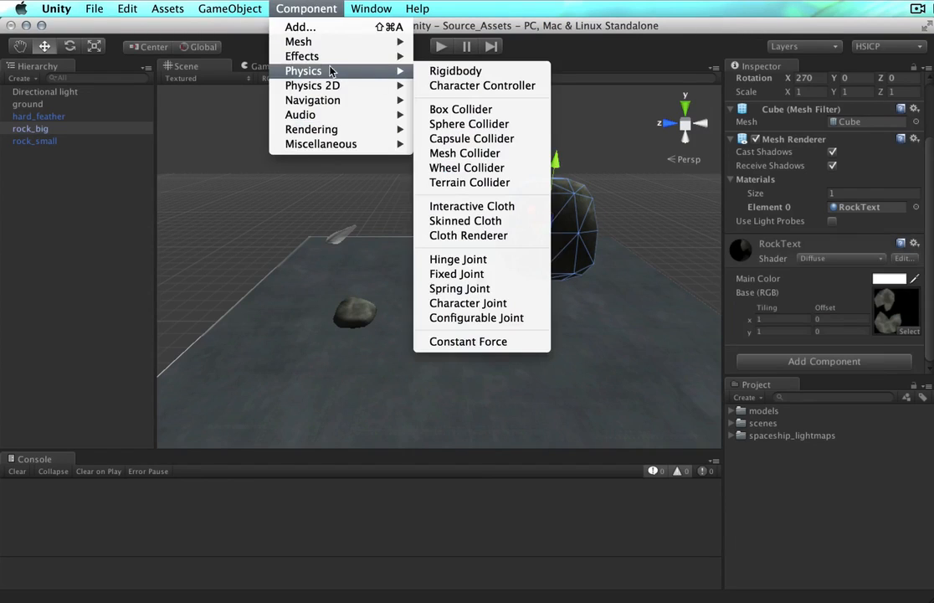
pyautogui.click(494, 139)
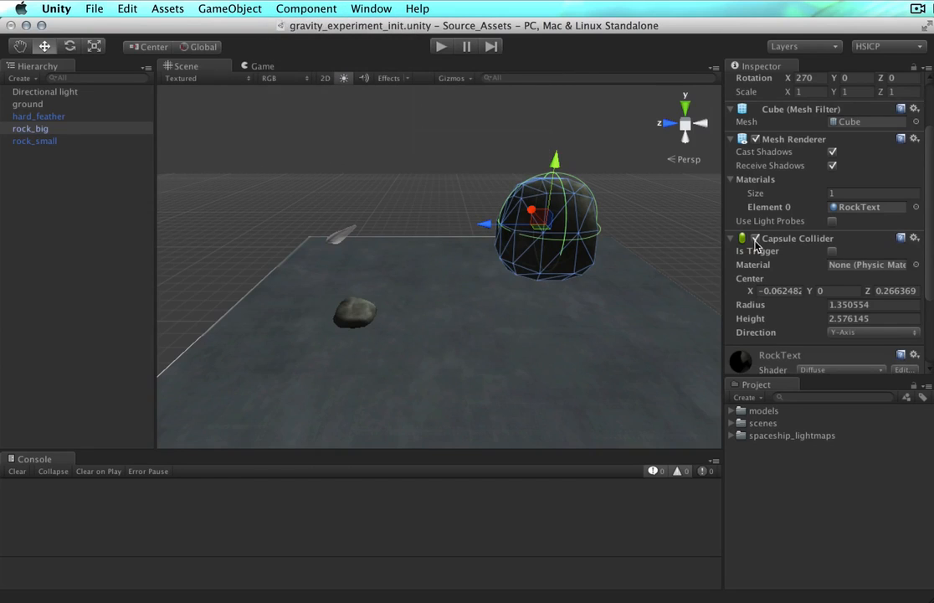
# Set the Capsule Collider's radius to 1.43 and height to 4.75, with its direction along the X-Axis
pyautogui.scroll(-2, 758, 268)
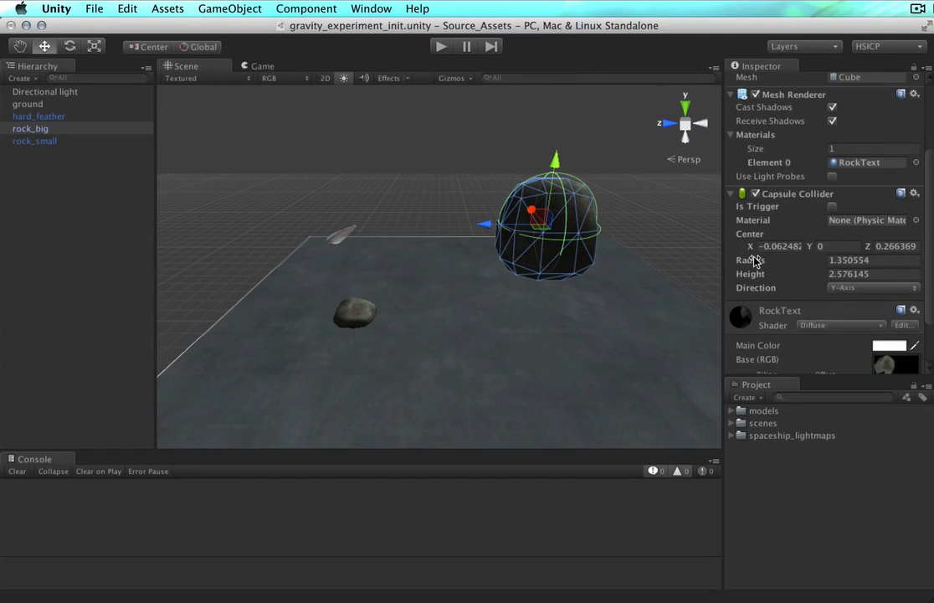
pyautogui.moveTo(757, 260); pyautogui.dragTo(808, 275)
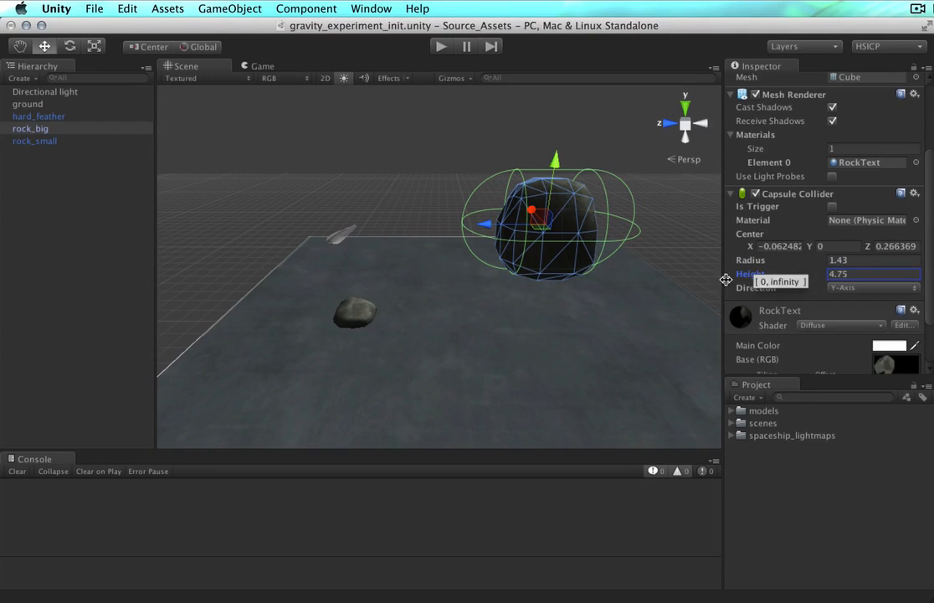
pyautogui.click(841, 288)
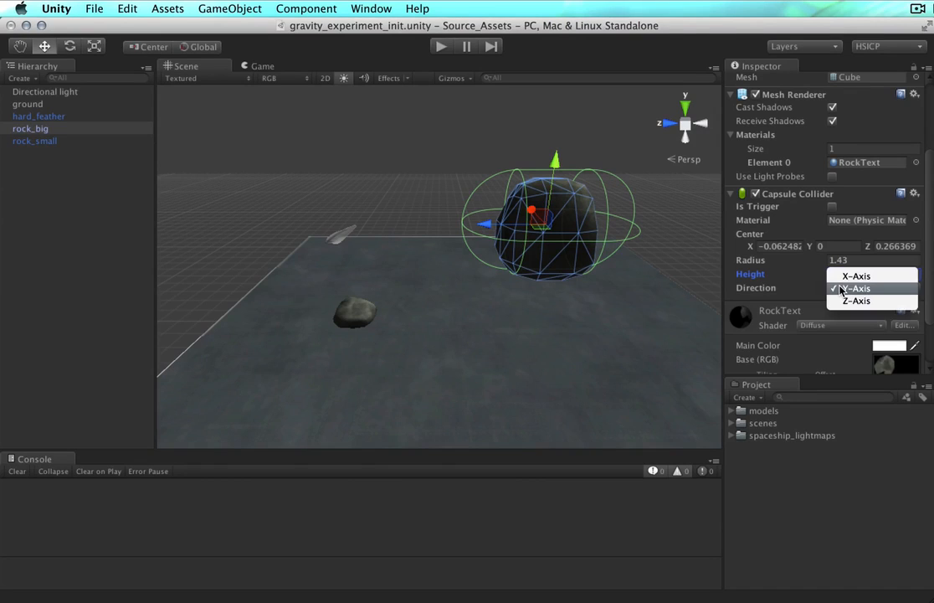
pyautogui.click(843, 277)
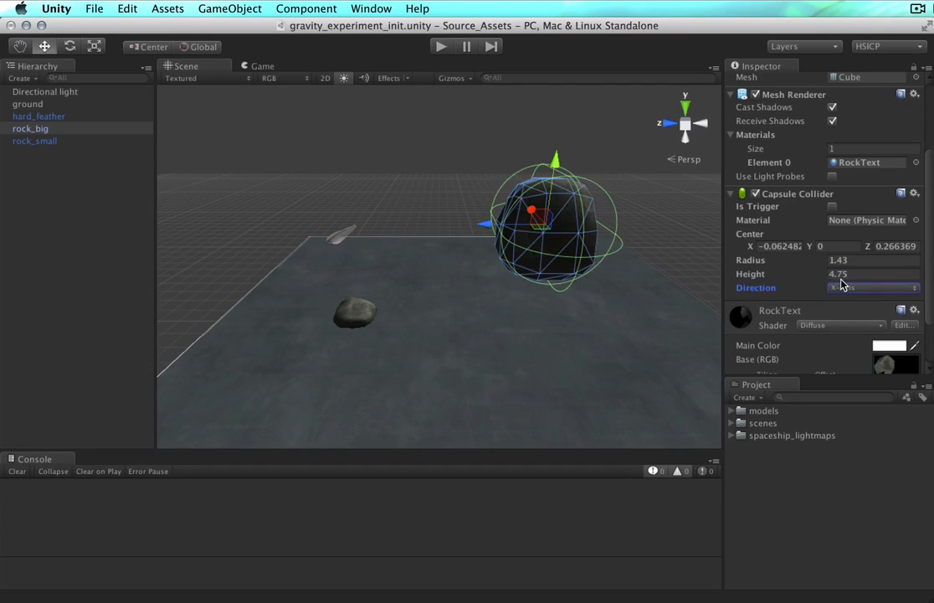
# Orient the Capsule Collider along the Z-Axis, trying a height of 6.15 before reducing it to 3.58
pyautogui.keyDown('alt'); pyautogui.moveTo(561, 323); pyautogui.dragTo(739, 352); pyautogui.keyUp('alt')
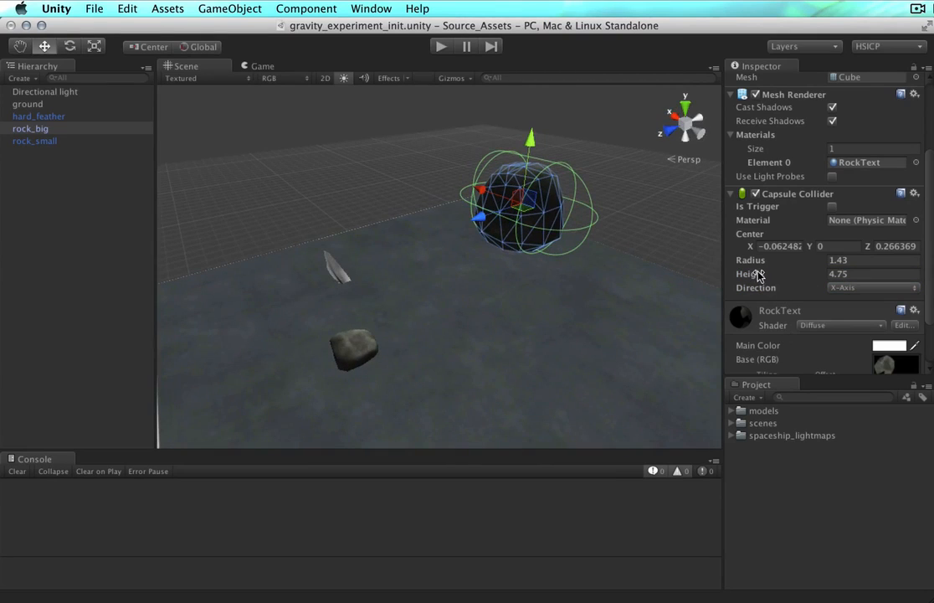
pyautogui.moveTo(760, 274); pyautogui.dragTo(824, 282)
pyautogui.click(831, 287)
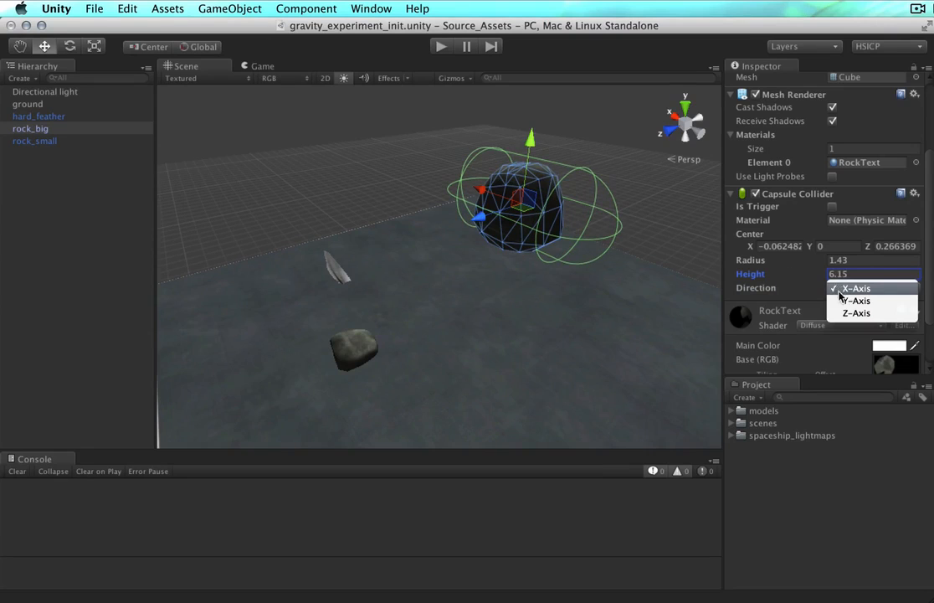
pyautogui.click(855, 314)
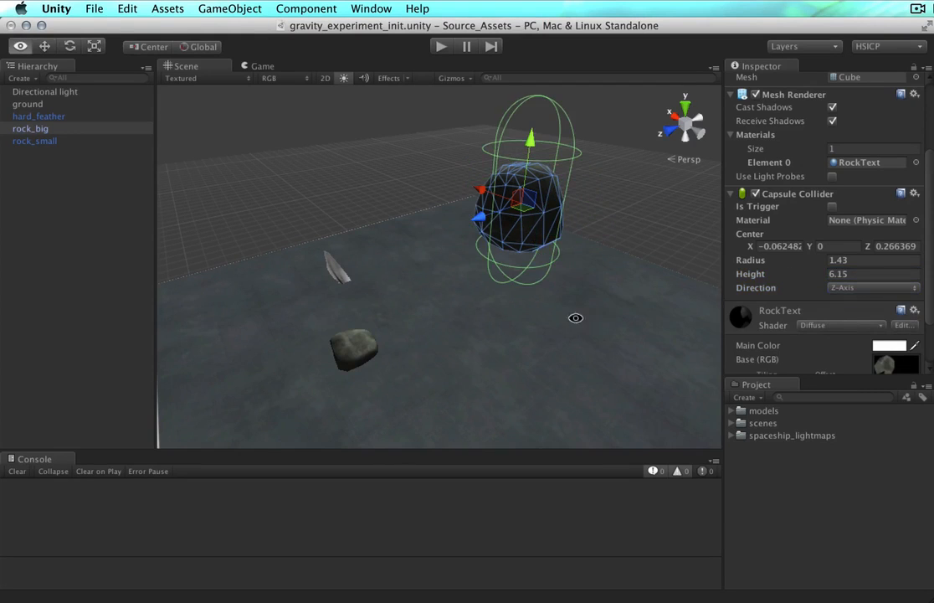
pyautogui.keyDown('alt'); pyautogui.moveTo(574, 317); pyautogui.dragTo(411, 267); pyautogui.keyUp('alt')
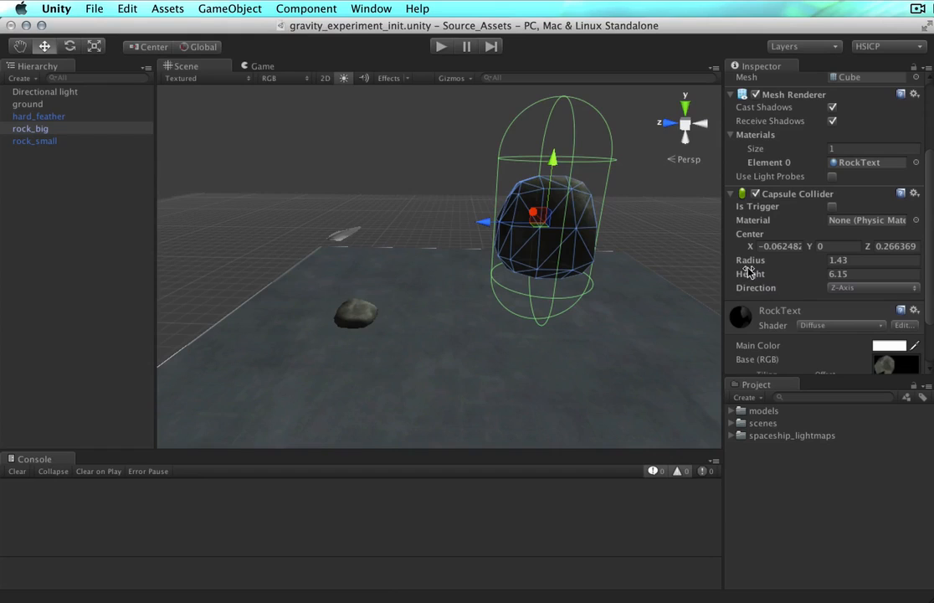
pyautogui.moveTo(758, 274); pyautogui.dragTo(729, 284)
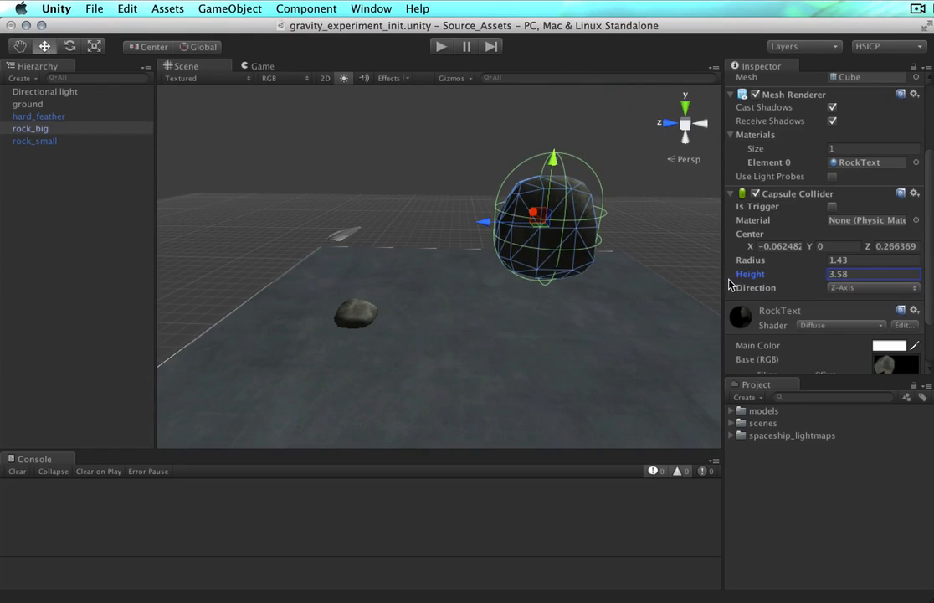
# Replace the Capsule Collider on the large rock with a Mesh Collider
pyautogui.rightClick(794, 199)
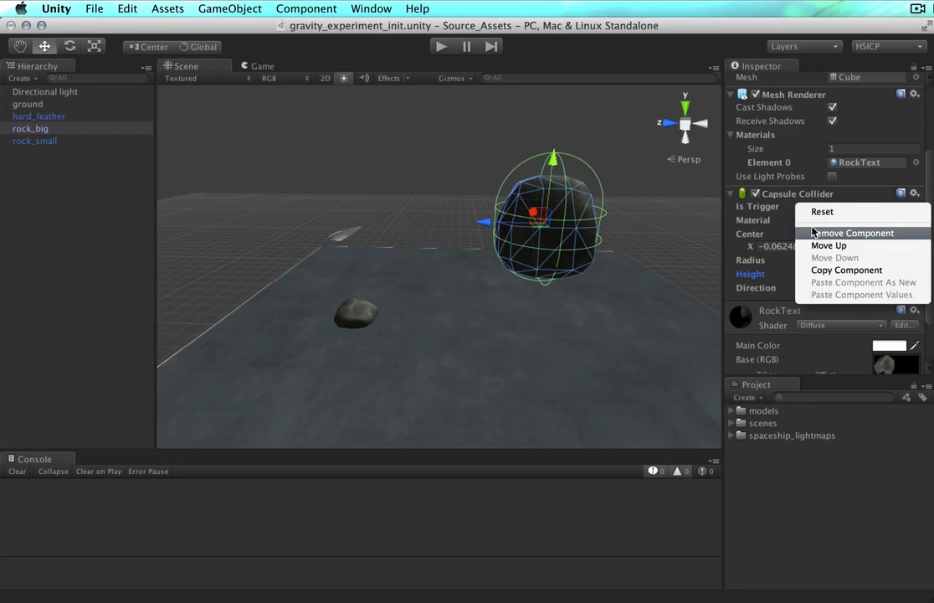
pyautogui.click(813, 233)
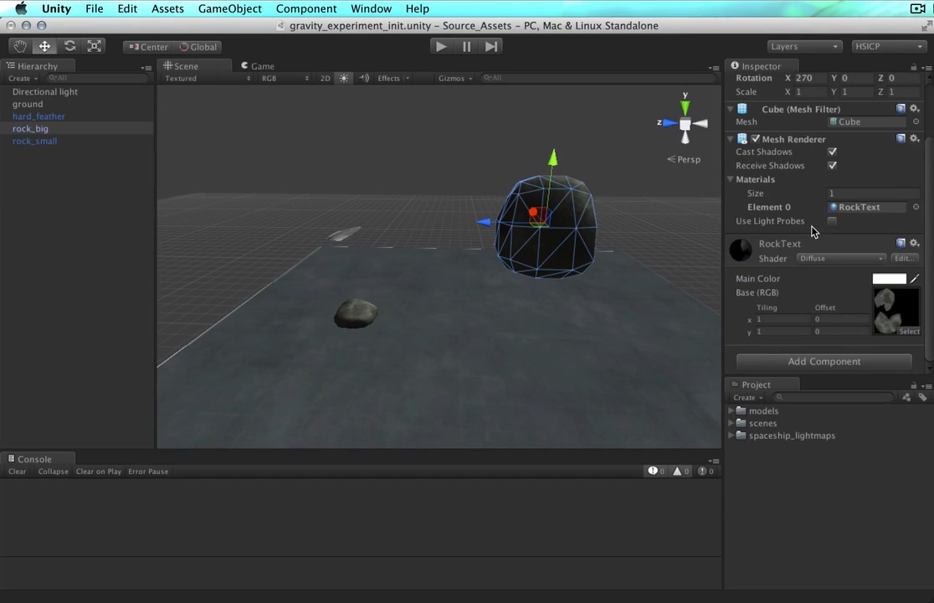
pyautogui.click(323, 8)
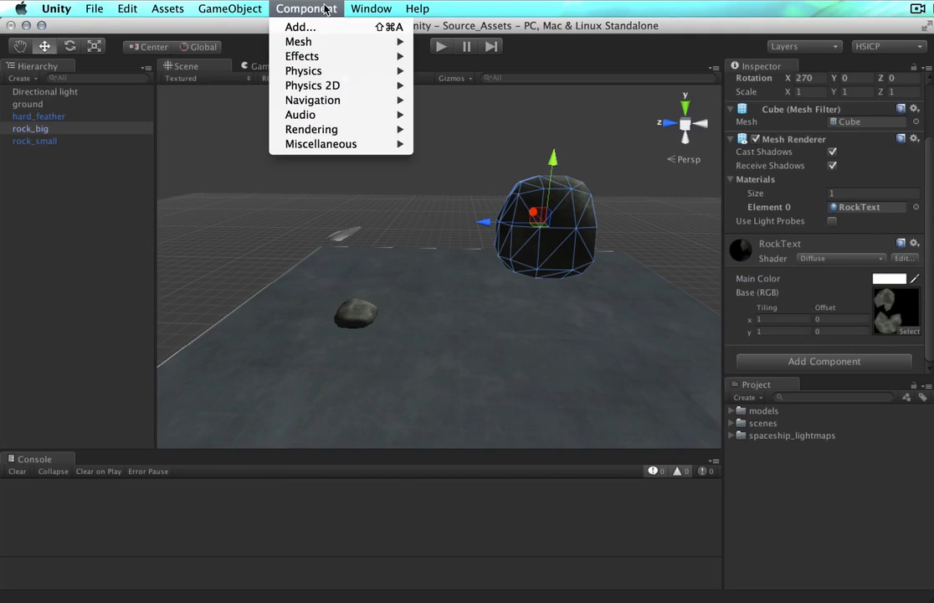
pyautogui.moveTo(408, 72)
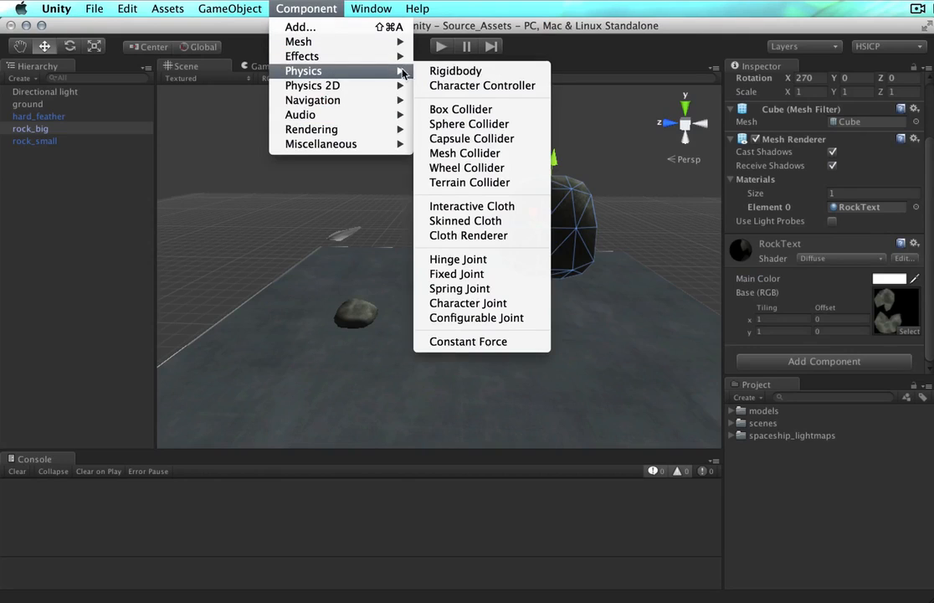
pyautogui.click(465, 153)
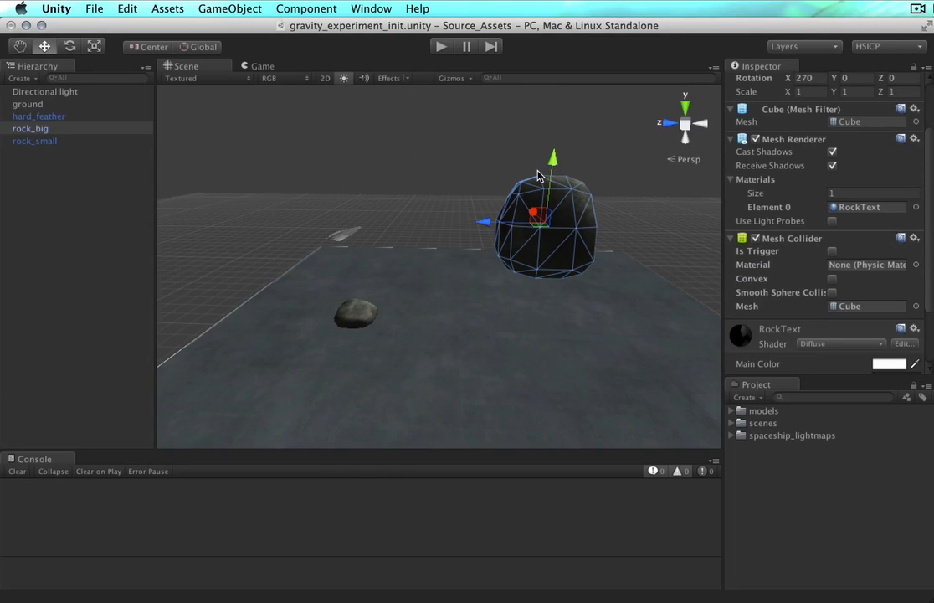
pyautogui.press('alt')
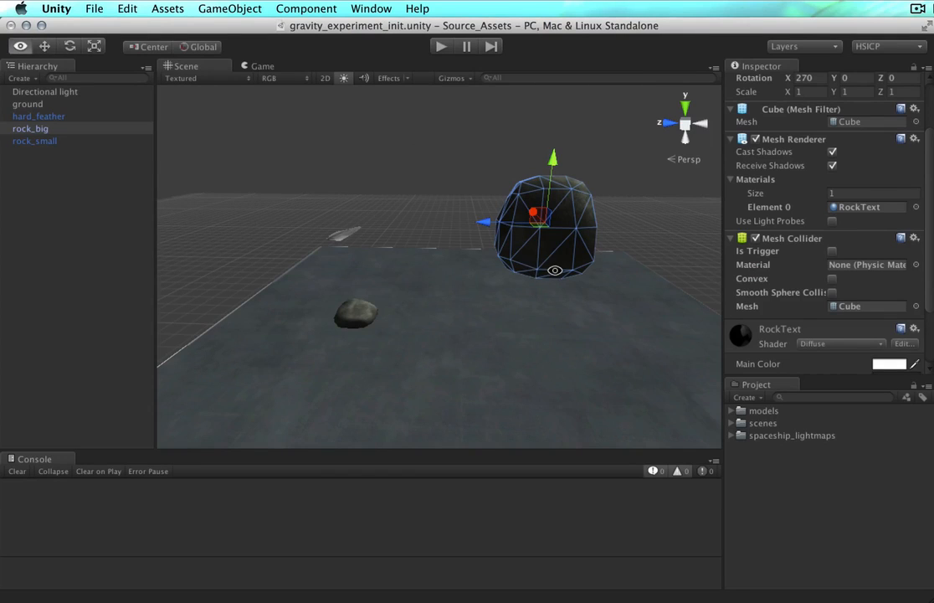
pyautogui.keyDown('alt'); pyautogui.moveTo(555, 270); pyautogui.dragTo(271, 341); pyautogui.keyUp('alt')
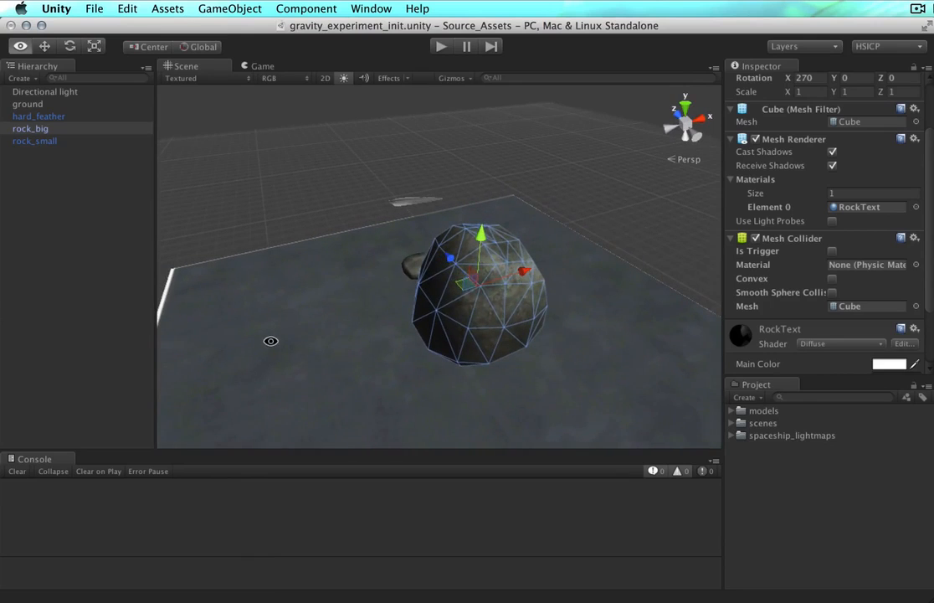
pyautogui.keyDown('alt'); pyautogui.moveTo(592, 292); pyautogui.dragTo(555, 247); pyautogui.keyUp('alt')
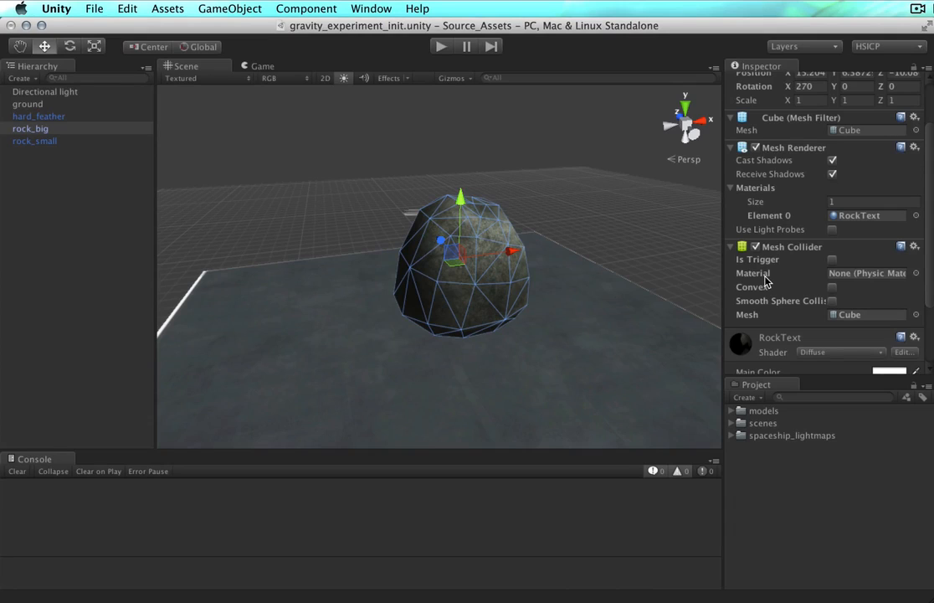
pyautogui.press('q')
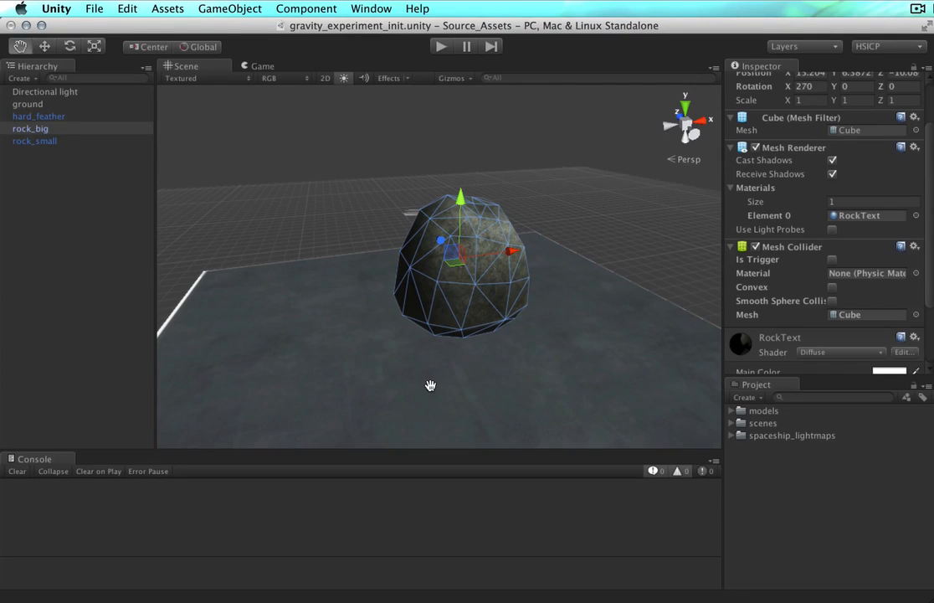
# Replace the Mesh Collider on the large rock with a Capsule Collider, keeping its default values
pyautogui.moveTo(430, 384); pyautogui.dragTo(463, 340)
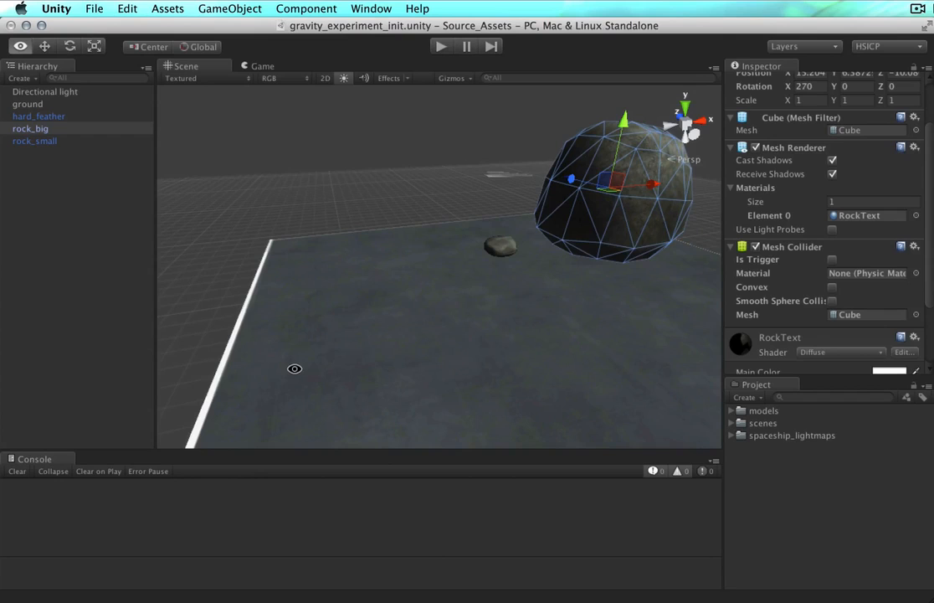
pyautogui.keyDown('alt'); pyautogui.moveTo(294, 370); pyautogui.dragTo(645, 346); pyautogui.keyUp('alt')
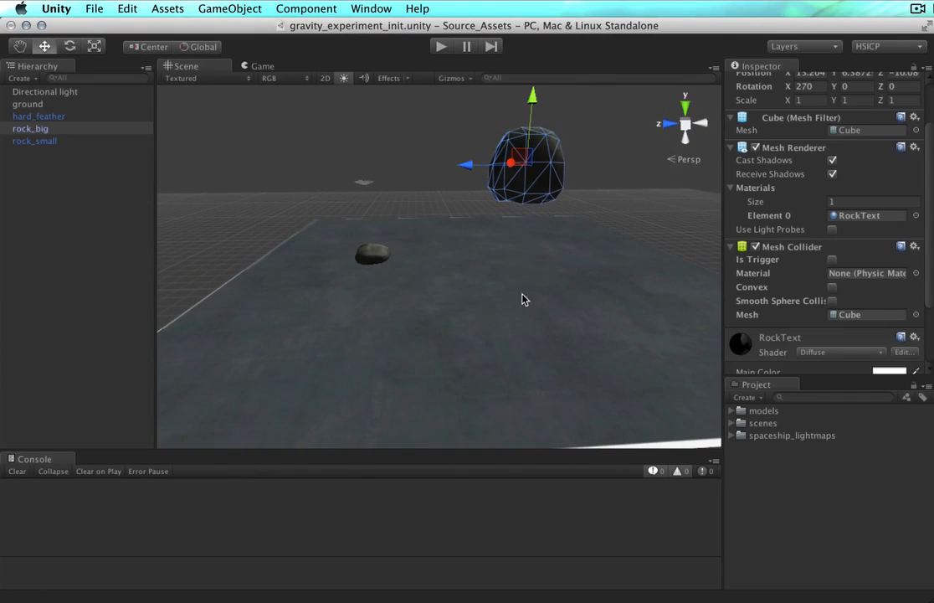
pyautogui.moveTo(486, 233); pyautogui.dragTo(499, 299)
pyautogui.press('w')
pyautogui.scroll(5, 476, 306)
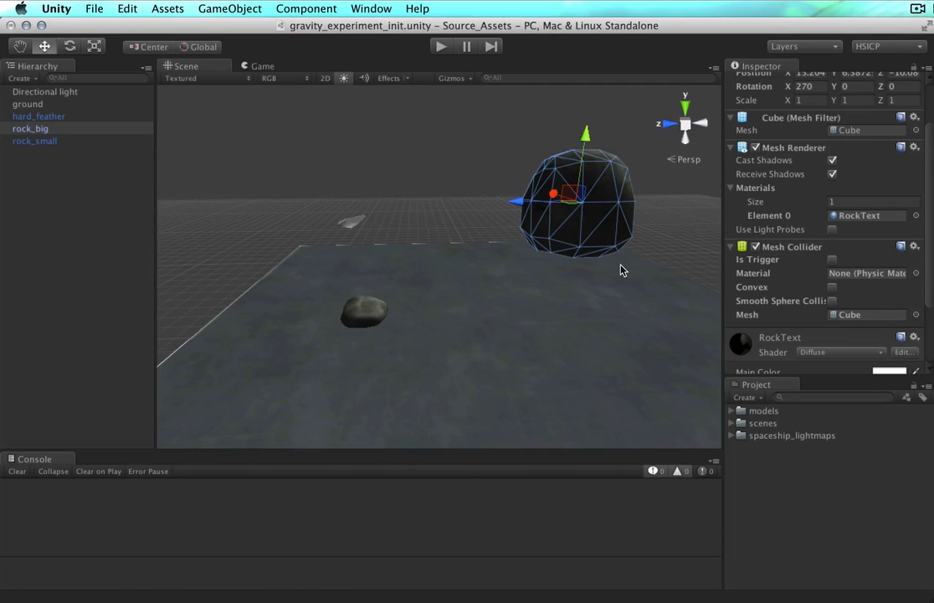
pyautogui.rightClick(777, 252)
pyautogui.click(796, 283)
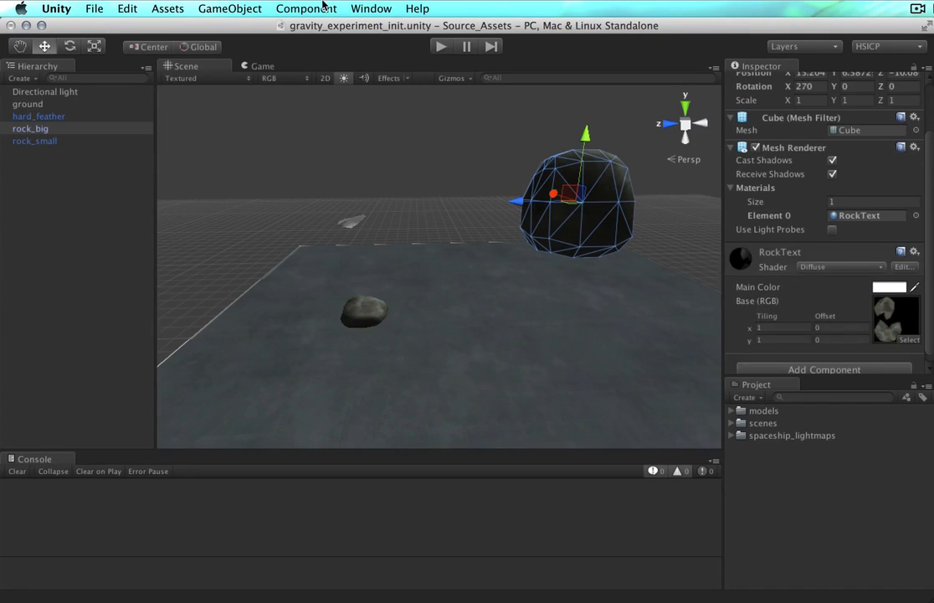
pyautogui.click(321, 7)
pyautogui.moveTo(368, 70)
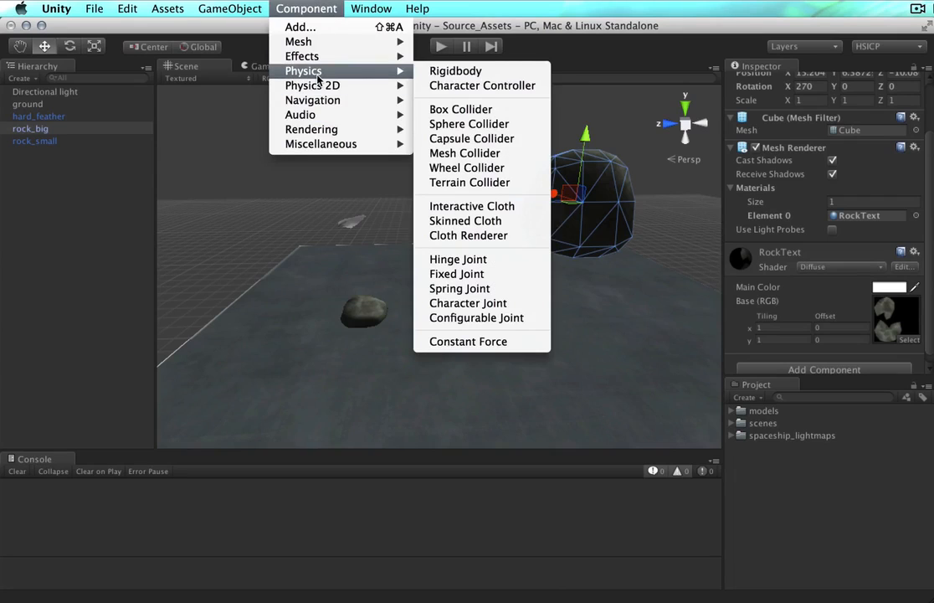
pyautogui.click(486, 137)
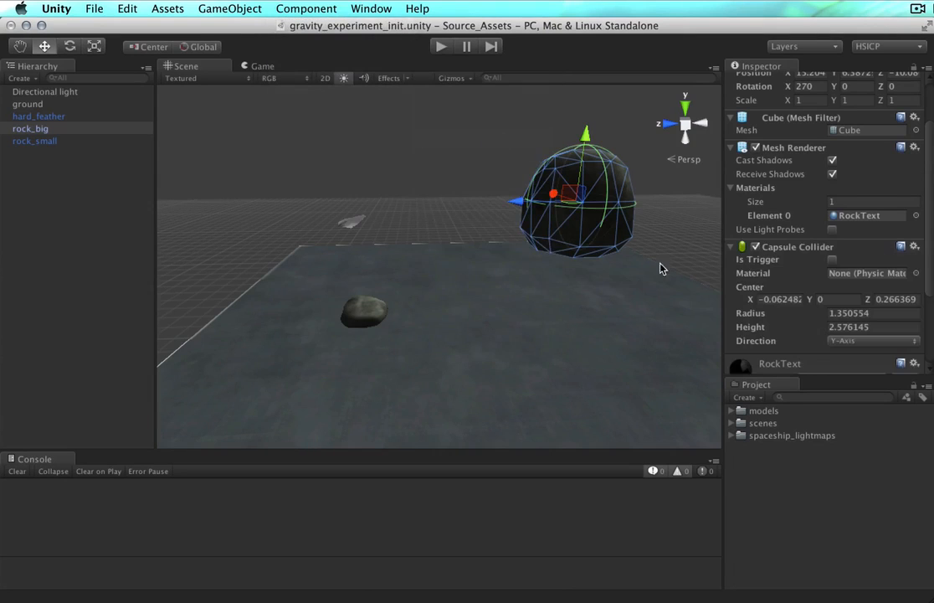
# Add a Box Collider to the feather object
pyautogui.keyDown('alt'); pyautogui.moveTo(556, 326); pyautogui.dragTo(435, 323); pyautogui.keyUp('alt')
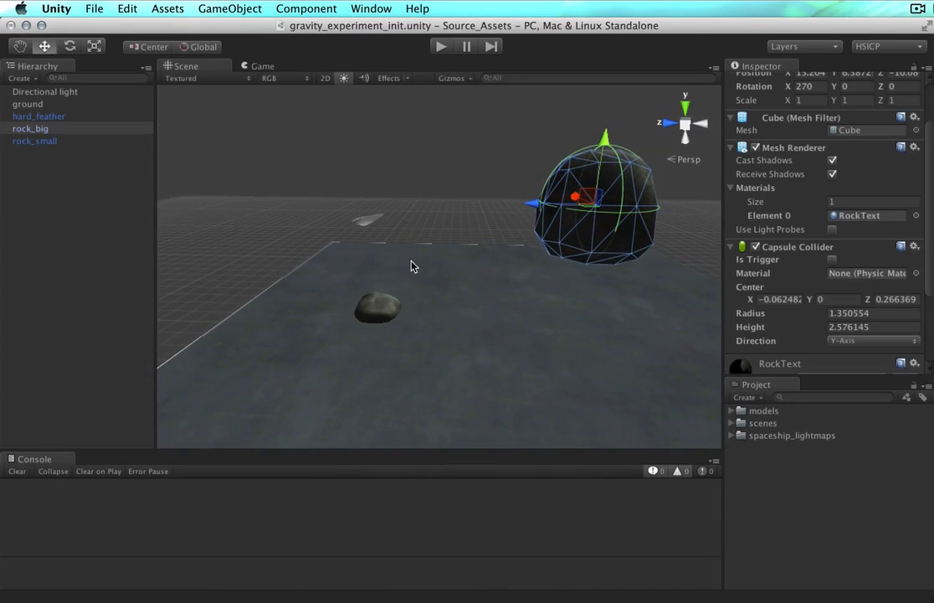
pyautogui.moveTo(404, 259); pyautogui.dragTo(456, 267, button='middle')
pyautogui.click(403, 226)
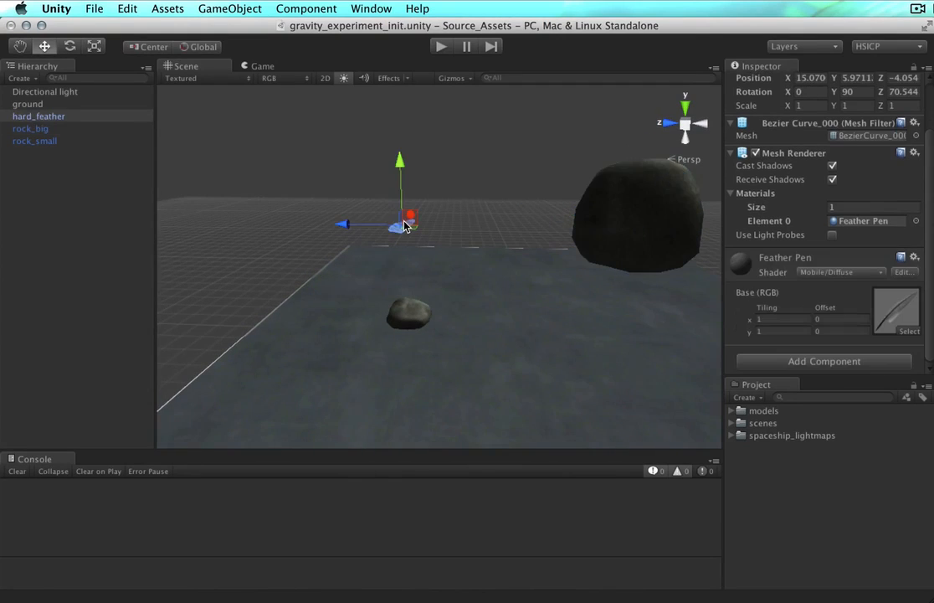
pyautogui.scroll(5, 424, 263)
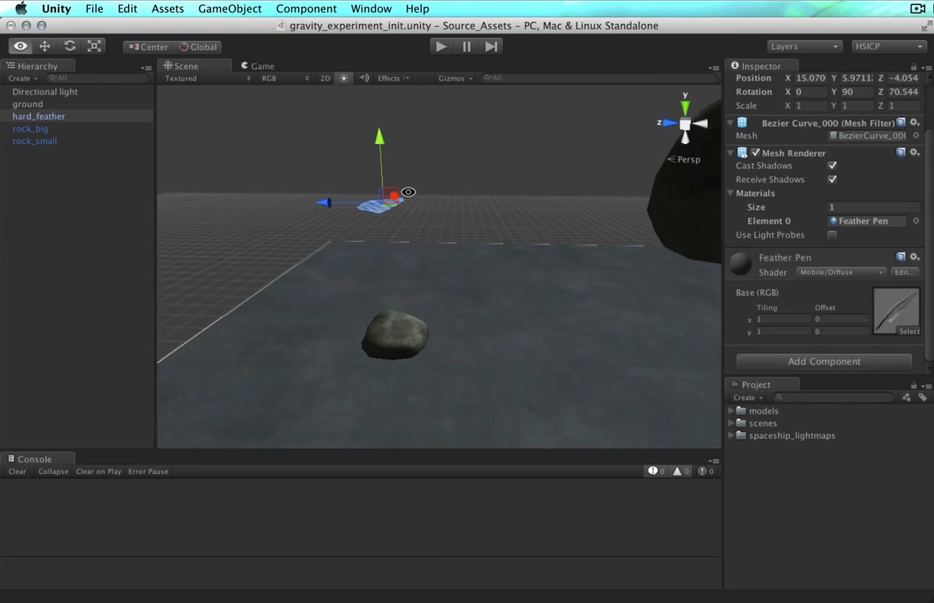
pyautogui.keyDown('alt'); pyautogui.moveTo(407, 192); pyautogui.dragTo(436, 290); pyautogui.keyUp('alt')
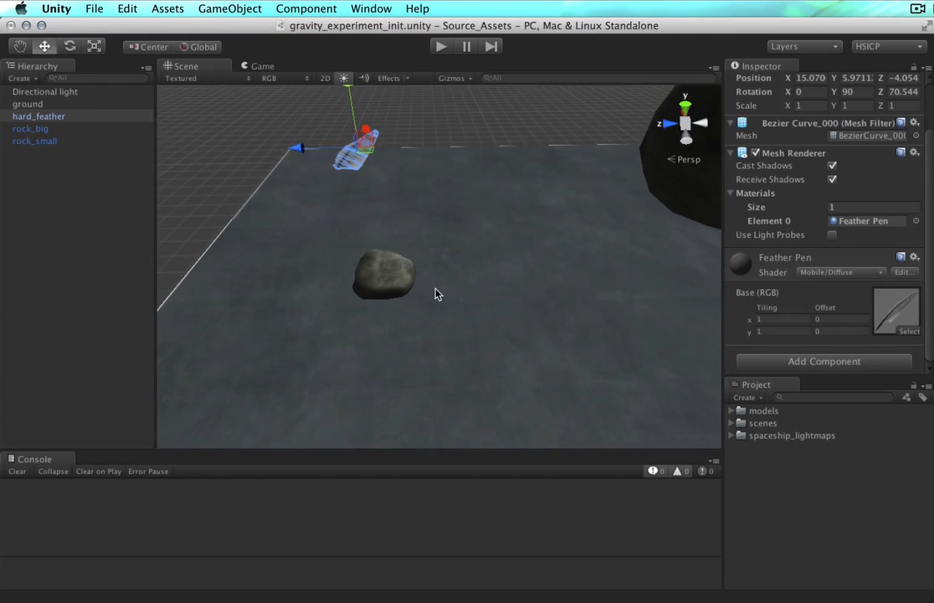
pyautogui.click(437, 291)
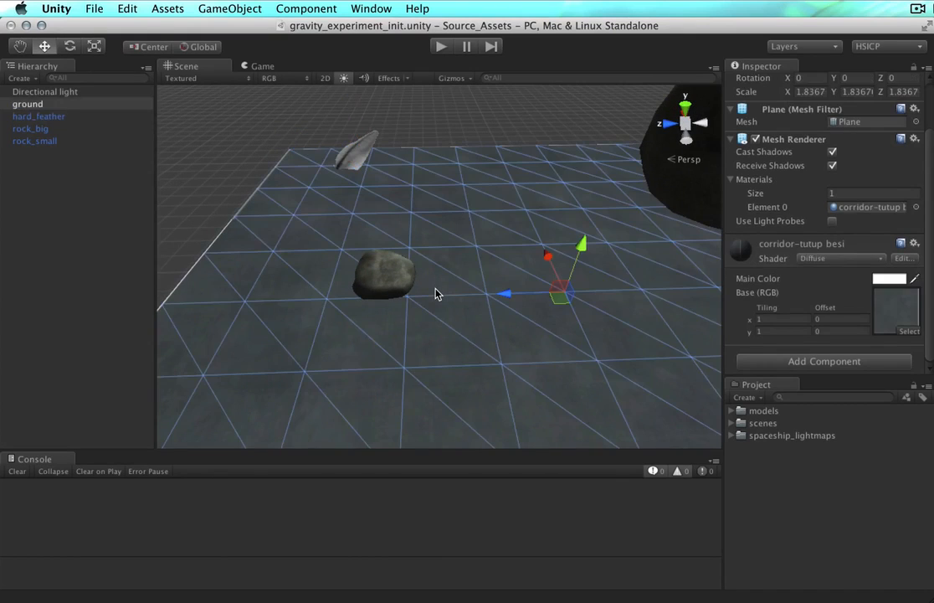
pyautogui.click(351, 159)
pyautogui.click(313, 8)
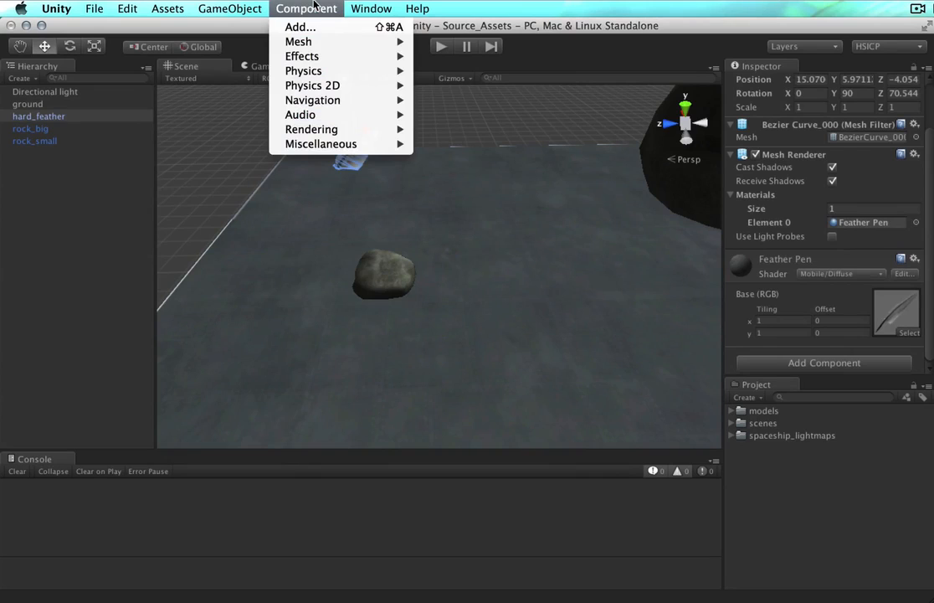
pyautogui.moveTo(367, 71)
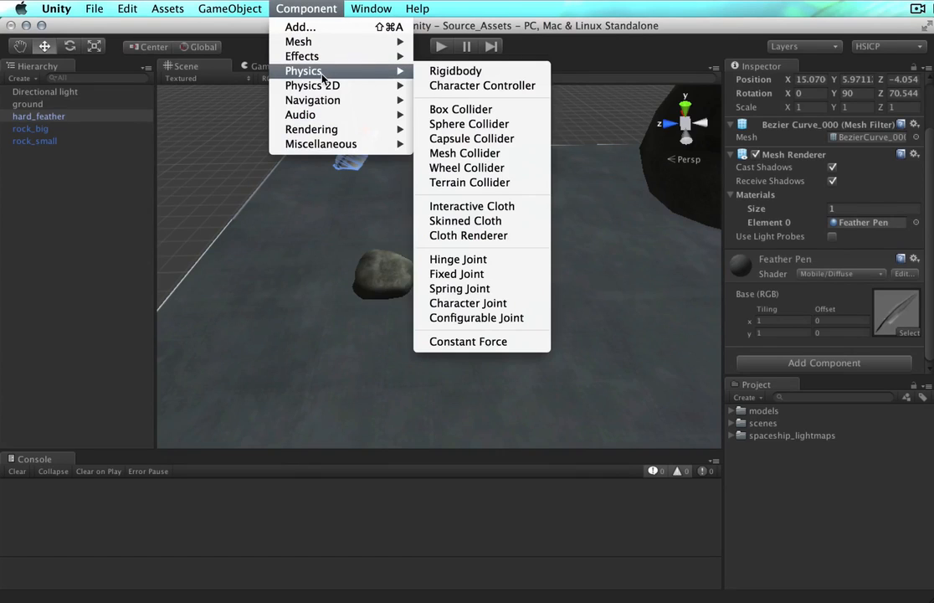
pyautogui.click(448, 110)
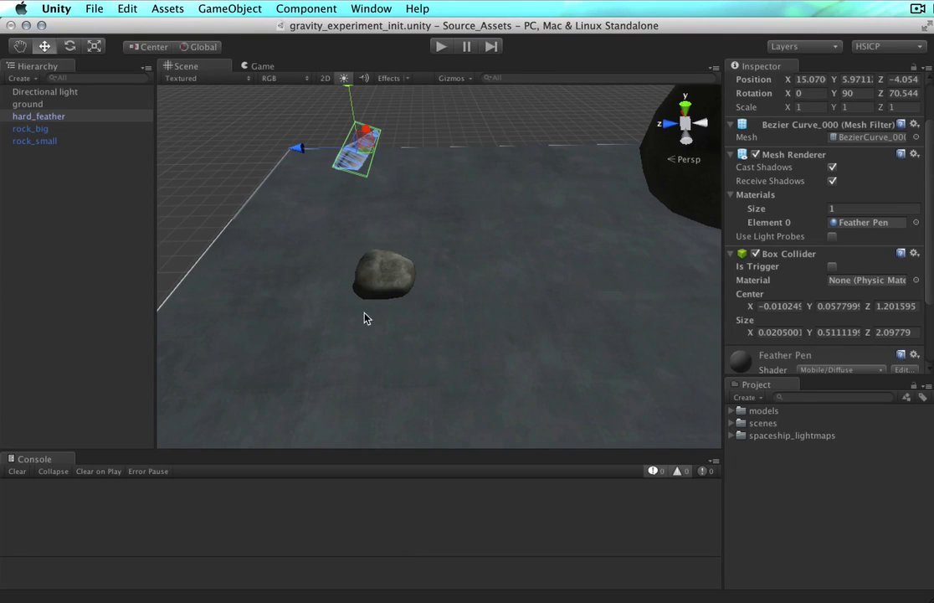
# Add a Mesh Collider to the small rock
pyautogui.click(379, 292)
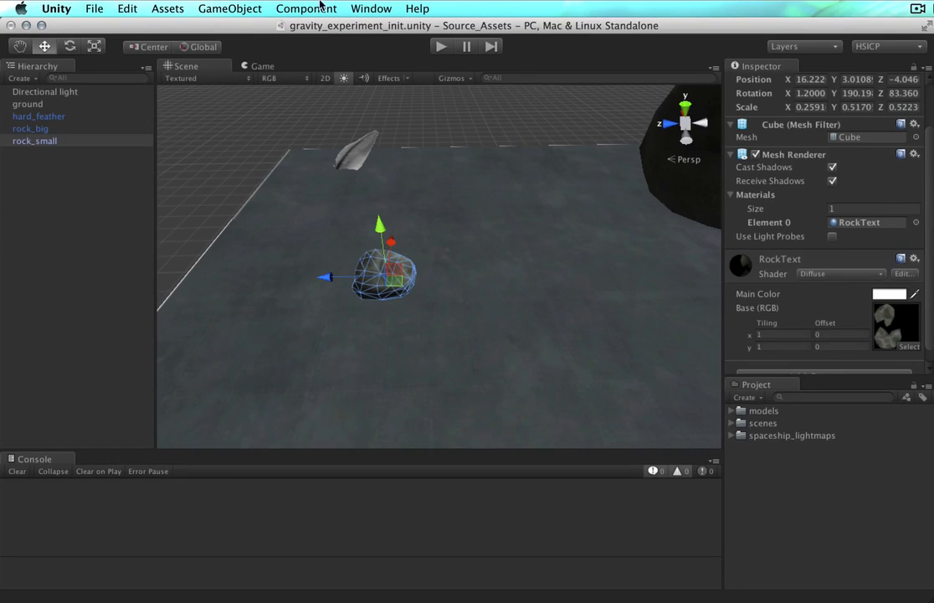
pyautogui.click(281, 7)
pyautogui.moveTo(311, 71)
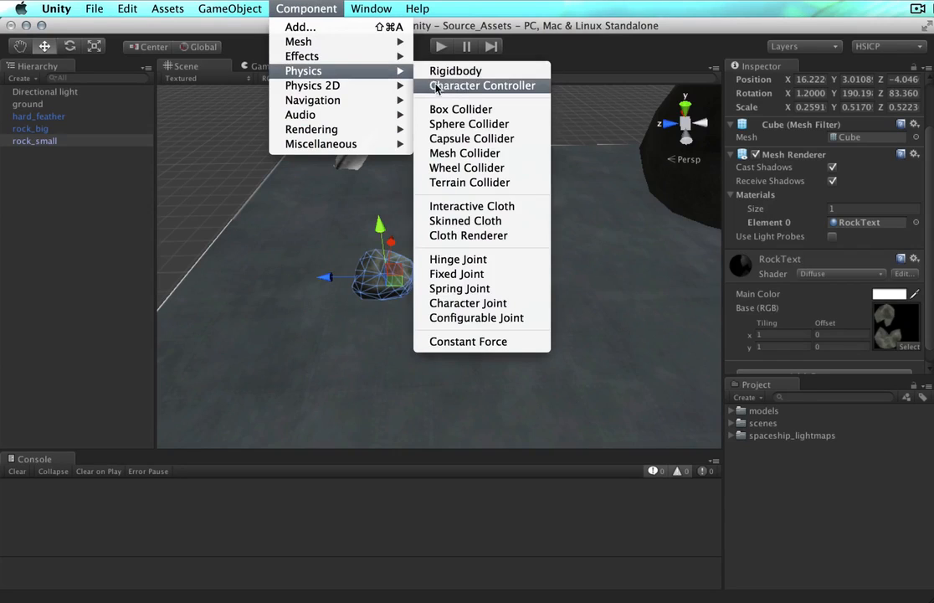
pyautogui.click(480, 154)
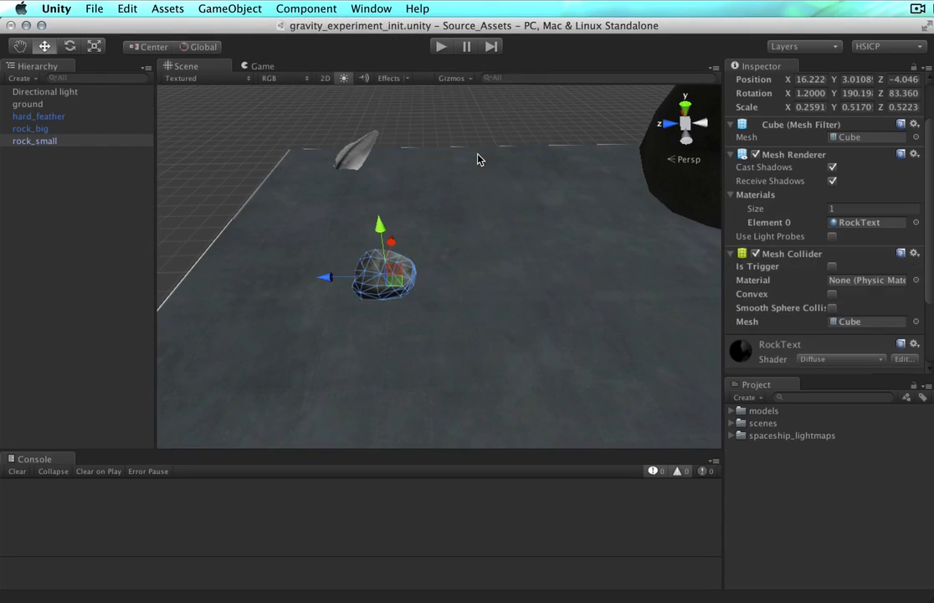
# Add a Box Collider to the ground plane
pyautogui.click(537, 237)
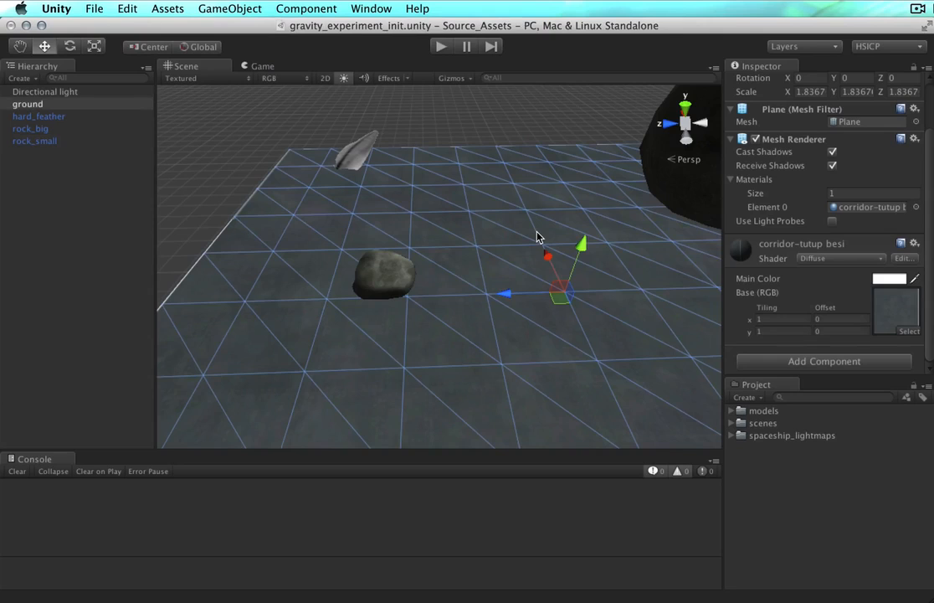
pyautogui.click(293, 8)
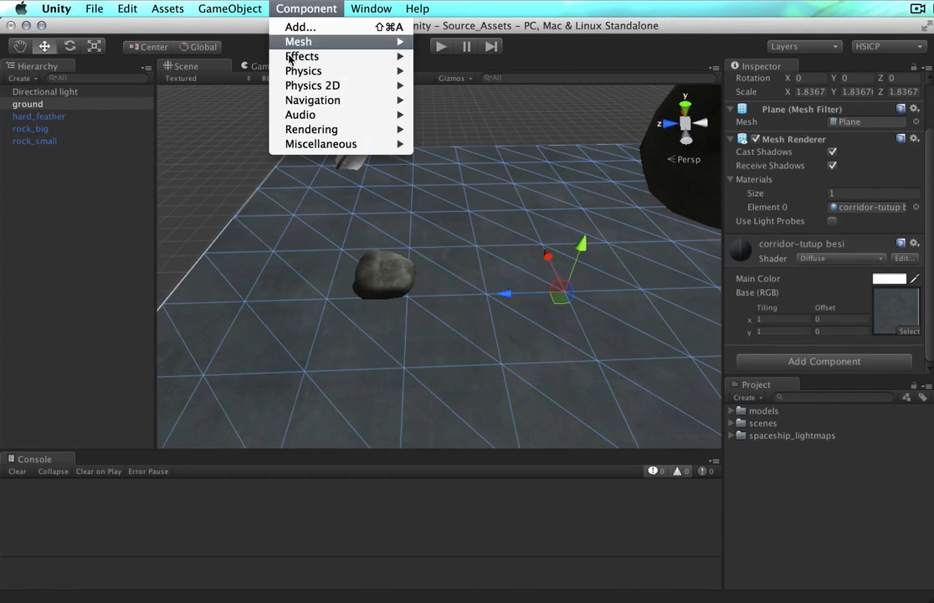
pyautogui.moveTo(293, 71)
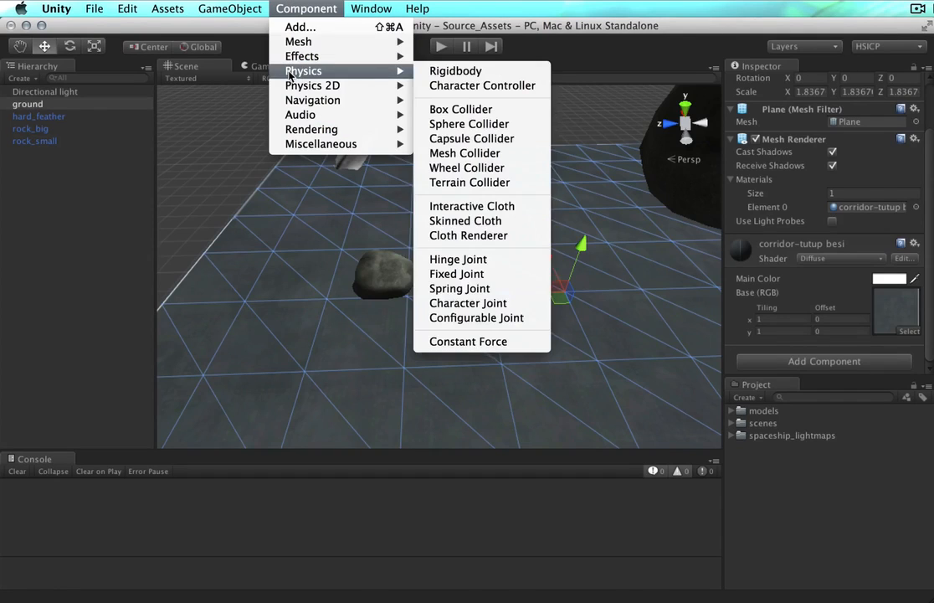
pyautogui.click(517, 112)
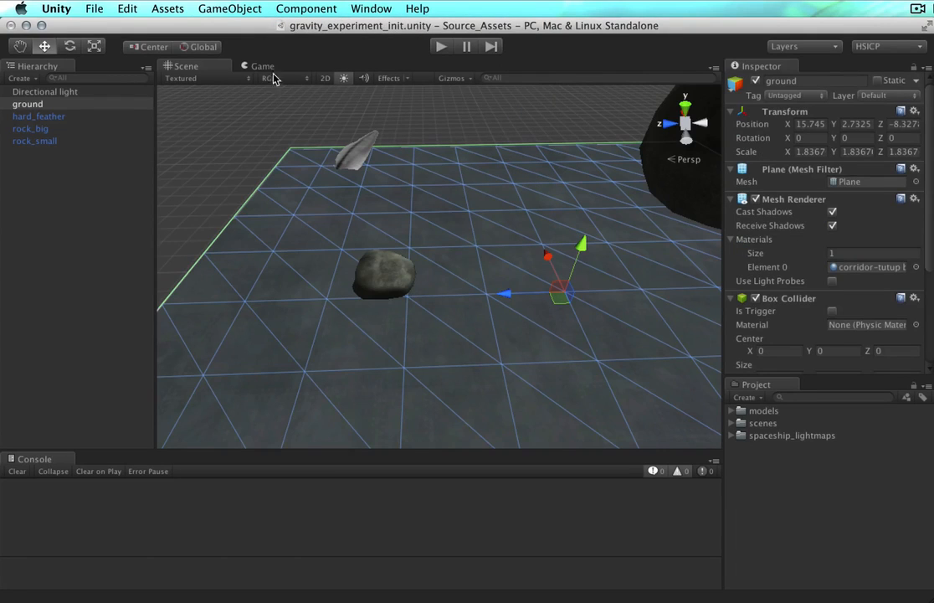
# Dock the Game view as a narrow pane beside the Scene view and test-run the scene, then stop it
pyautogui.moveTo(252, 65); pyautogui.dragTo(666, 249)
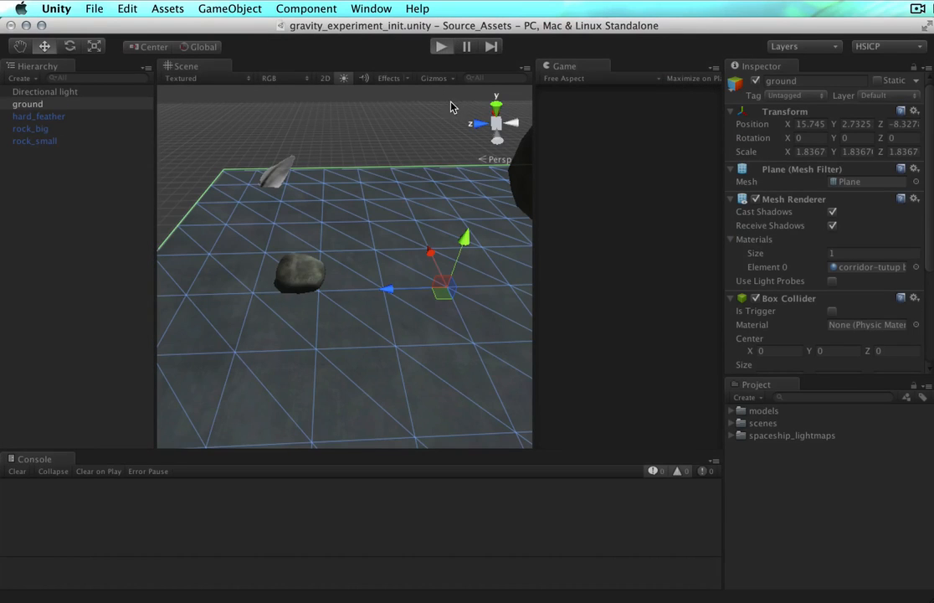
pyautogui.moveTo(441, 129); pyautogui.dragTo(369, 192, button='middle')
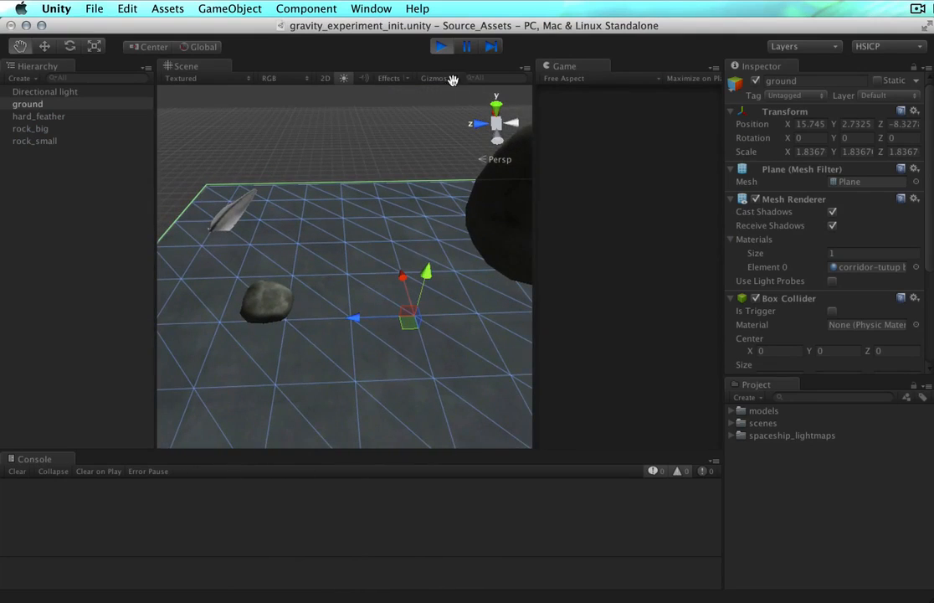
pyautogui.click(442, 47)
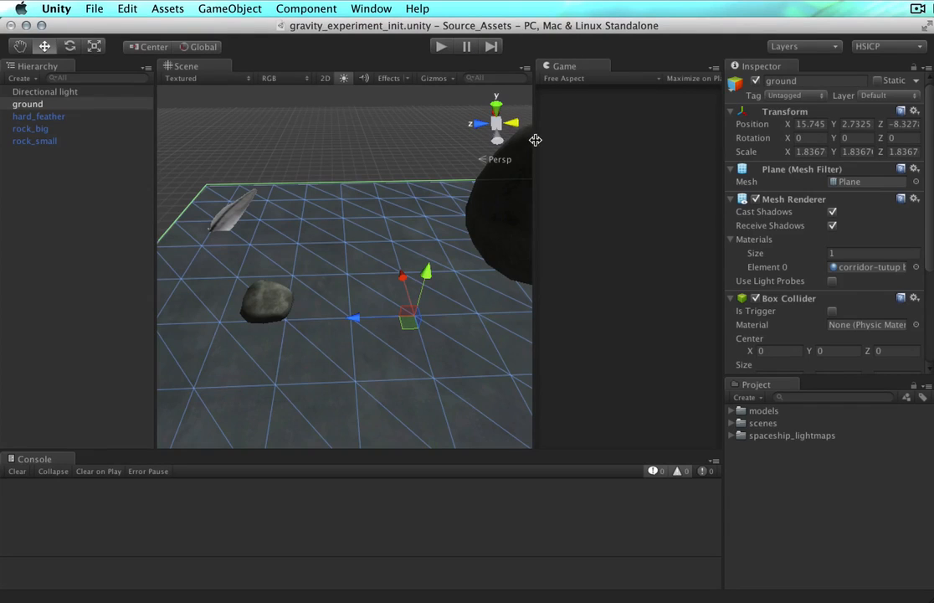
pyautogui.moveTo(538, 140); pyautogui.dragTo(709, 147)
pyautogui.moveTo(463, 274); pyautogui.dragTo(417, 278, button='middle')
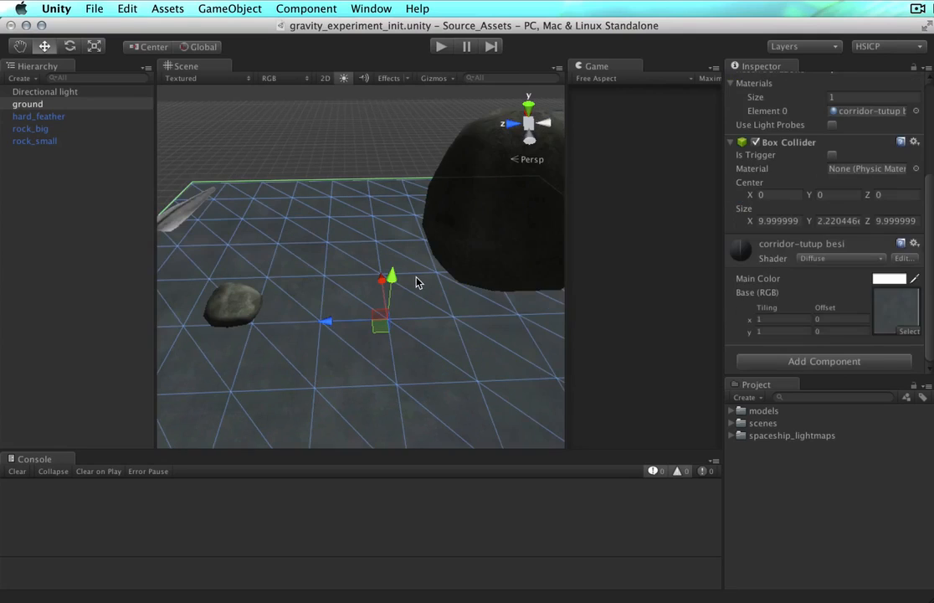
# Add a Rigidbody to the feather and review its physics properties
pyautogui.click(492, 176)
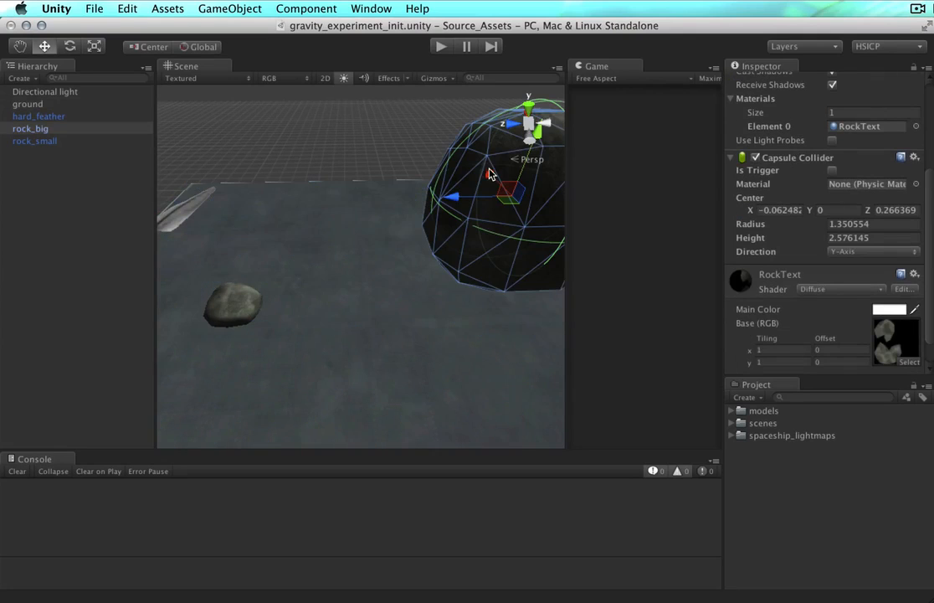
pyautogui.click(174, 213)
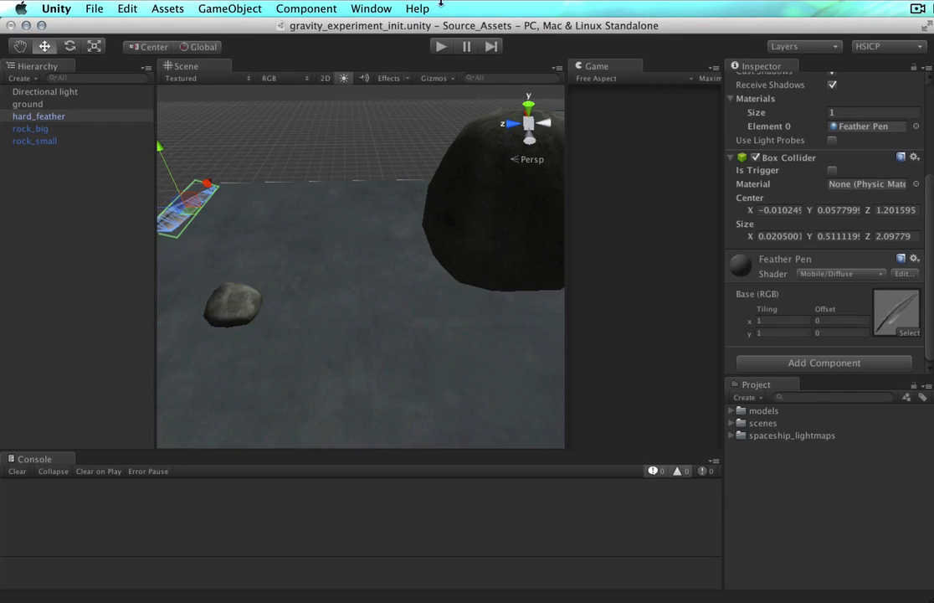
pyautogui.click(328, 5)
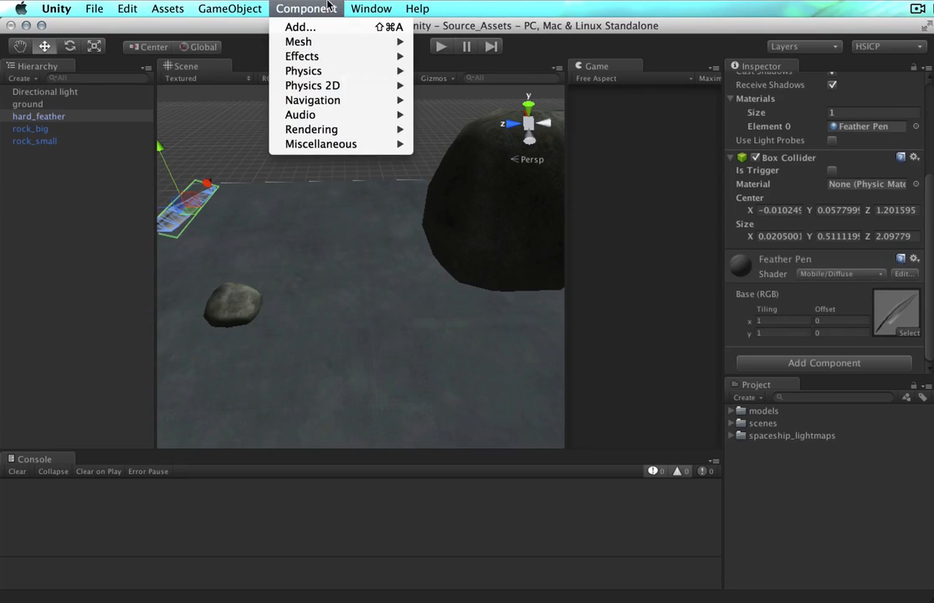
pyautogui.moveTo(345, 71)
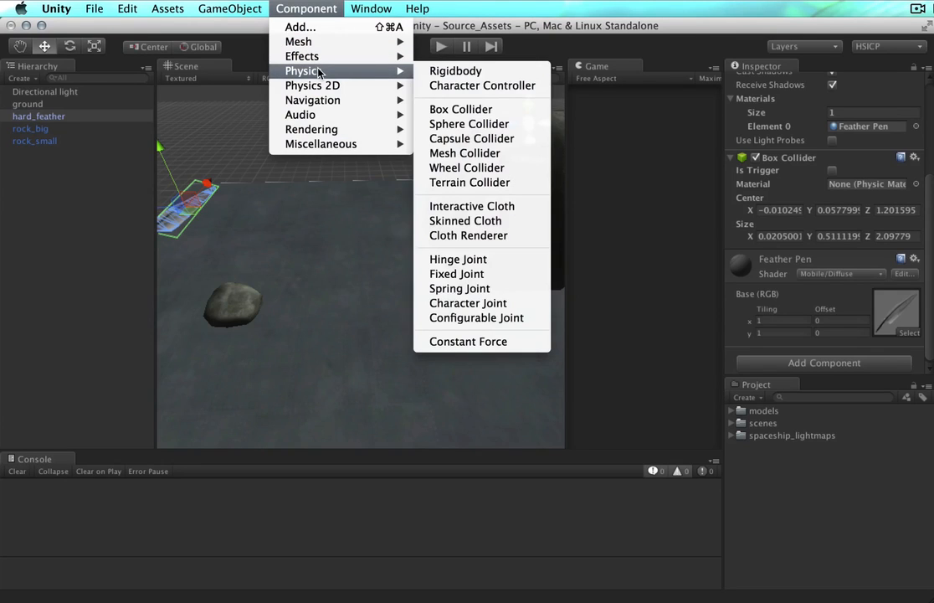
pyautogui.click(475, 72)
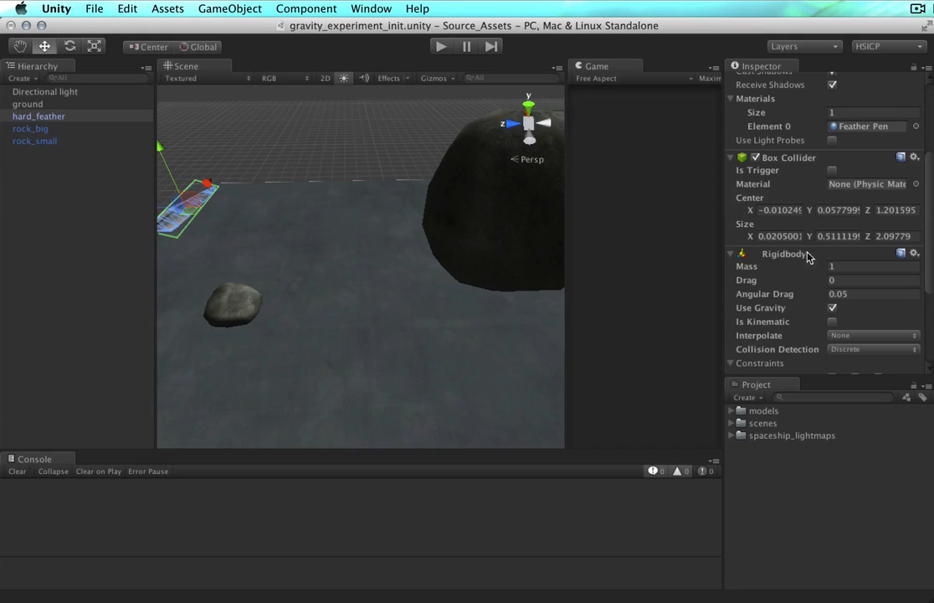
pyautogui.scroll(-5, 808, 272)
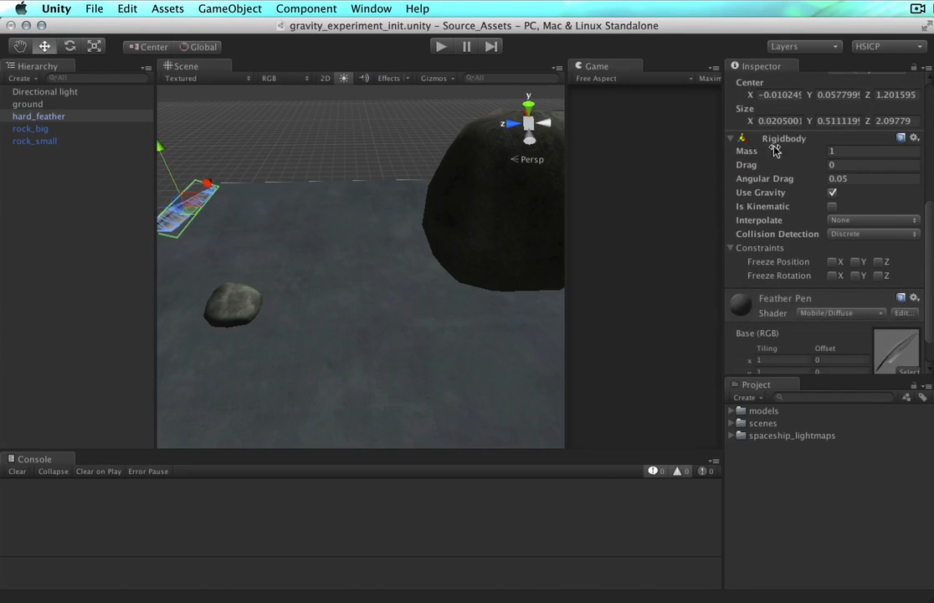
# Add a Rigidbody to the large rock and set its mass to 100
pyautogui.click(469, 217)
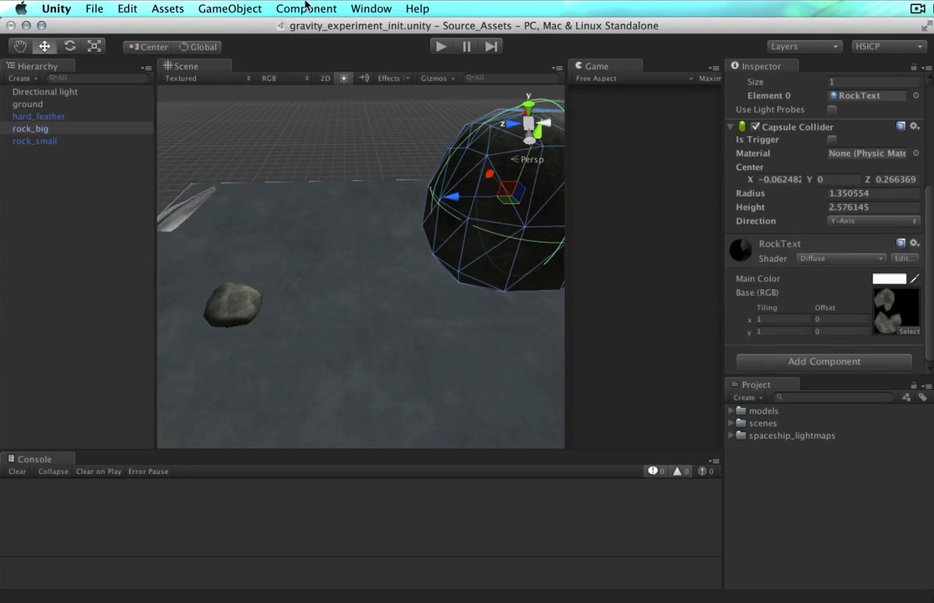
pyautogui.click(306, 7)
pyautogui.moveTo(335, 71)
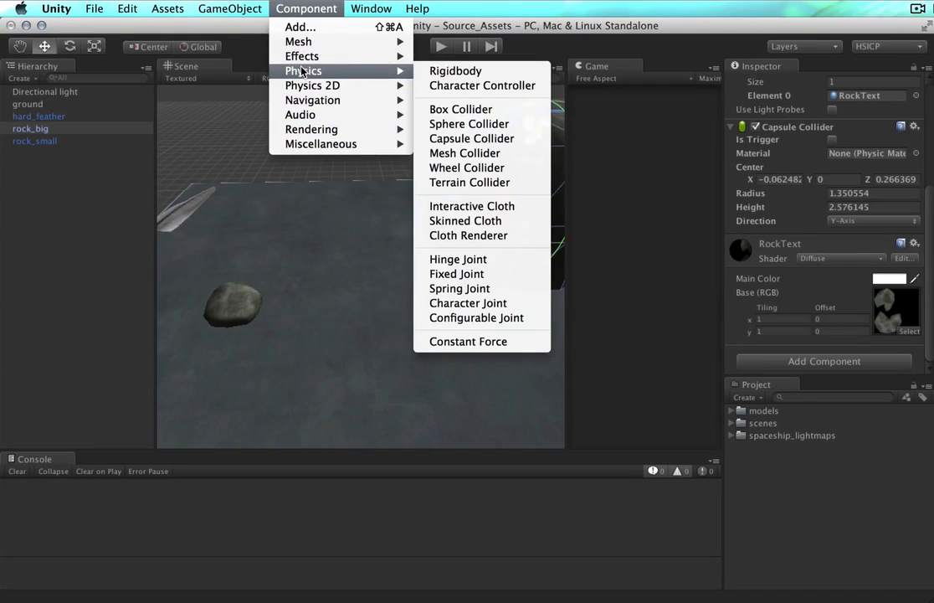
pyautogui.click(452, 70)
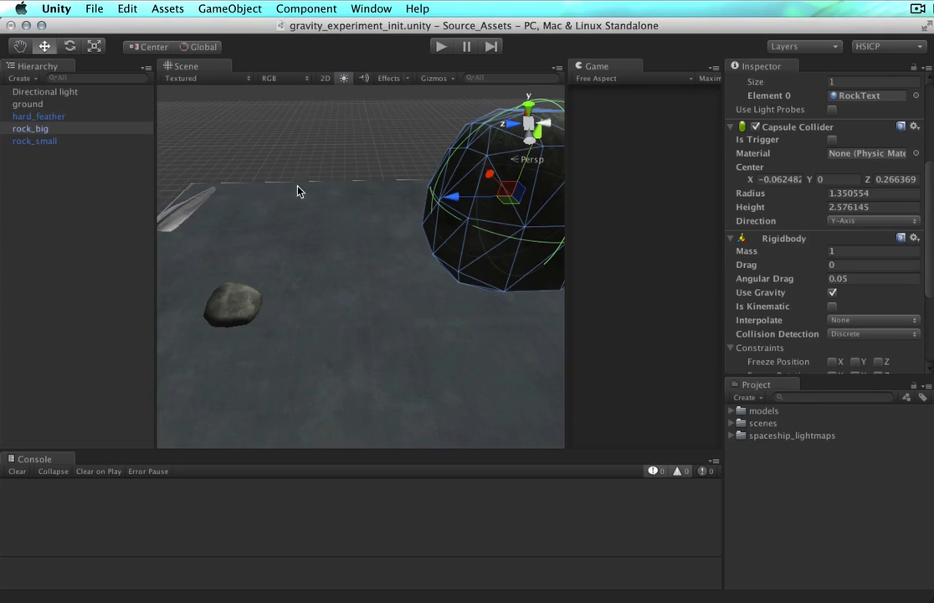
pyautogui.click(857, 247)
pyautogui.write('100')
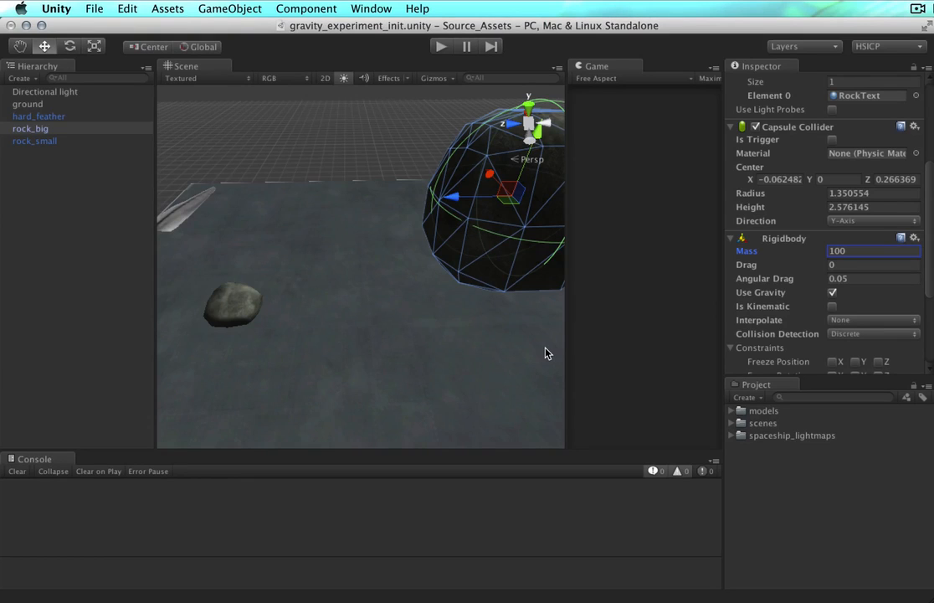
# Test-run and stop the scene, then set the feather's Rigidbody collision detection to Continuous
pyautogui.press('super+p')
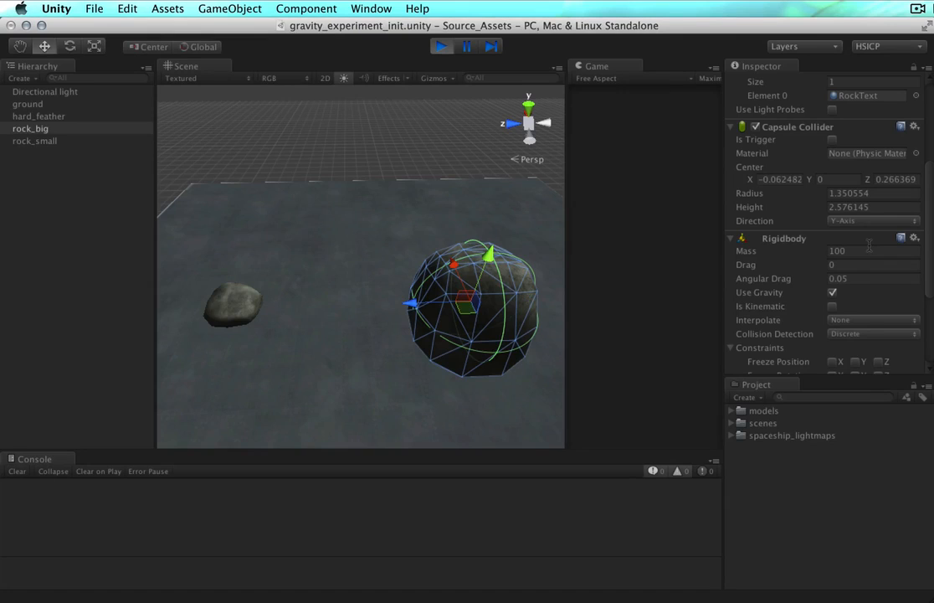
pyautogui.press('super+p')
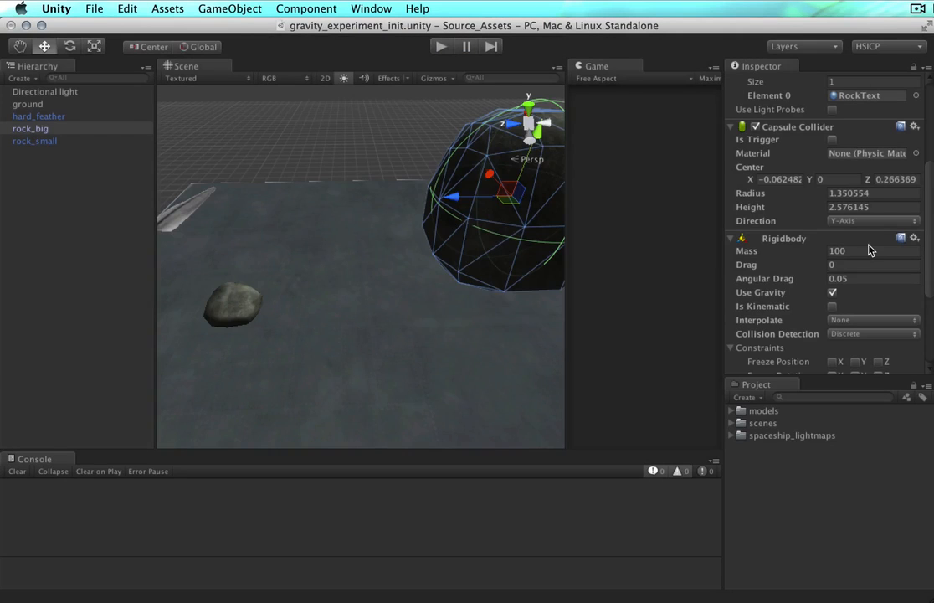
pyautogui.click(167, 219)
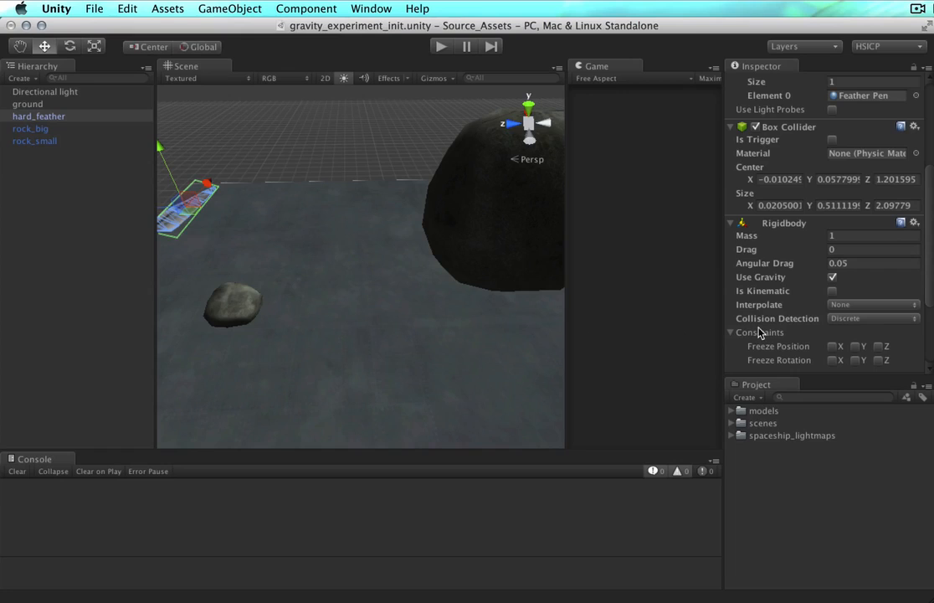
pyautogui.click(877, 321)
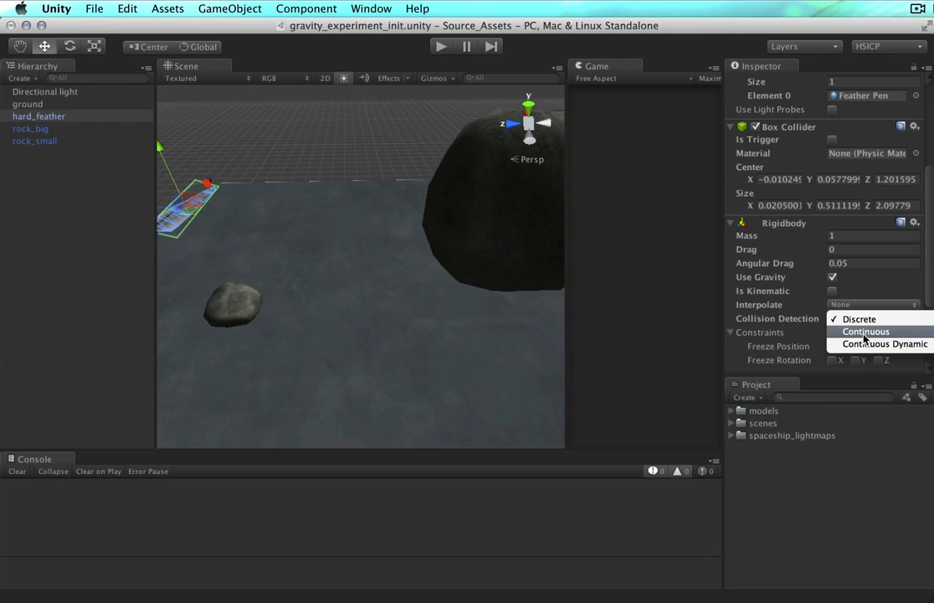
pyautogui.click(866, 335)
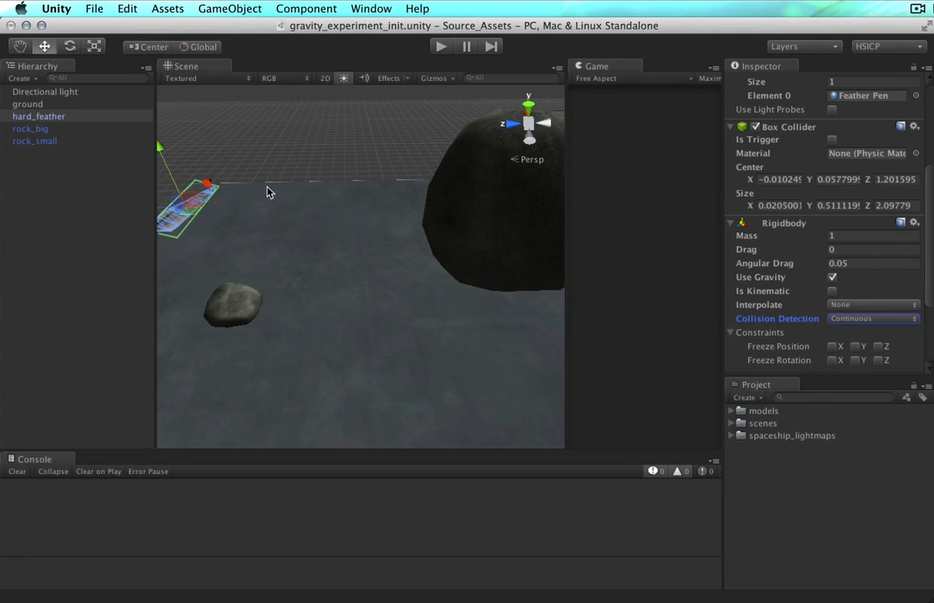
# Compare the collider and Rigidbody settings of the small rock, the feather and the large rock
pyautogui.click(231, 312)
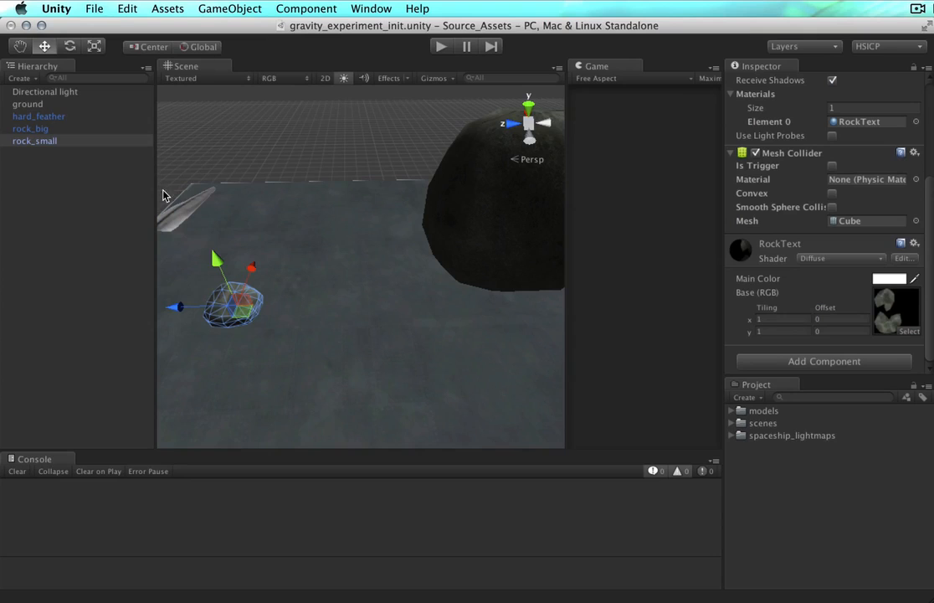
pyautogui.click(177, 209)
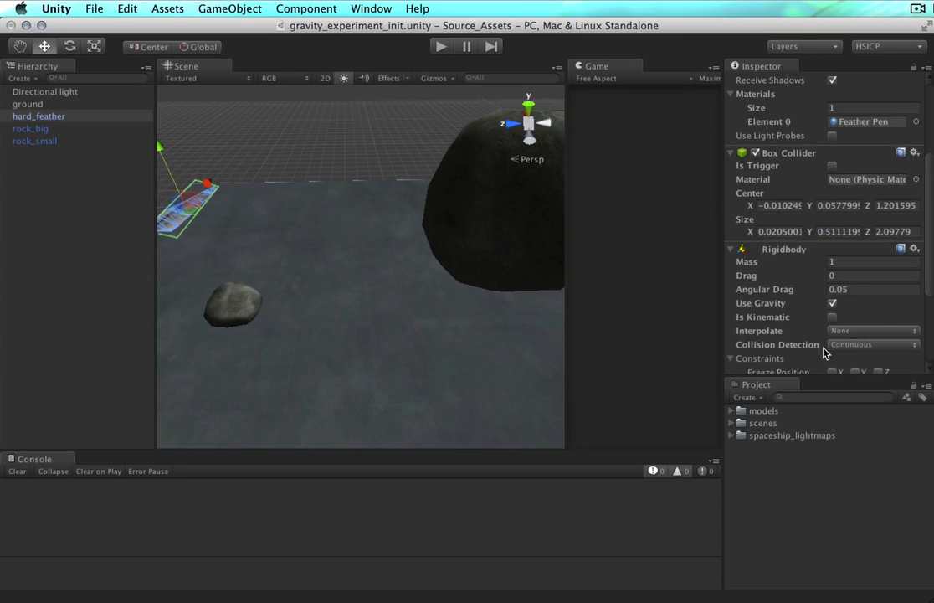
pyautogui.click(529, 233)
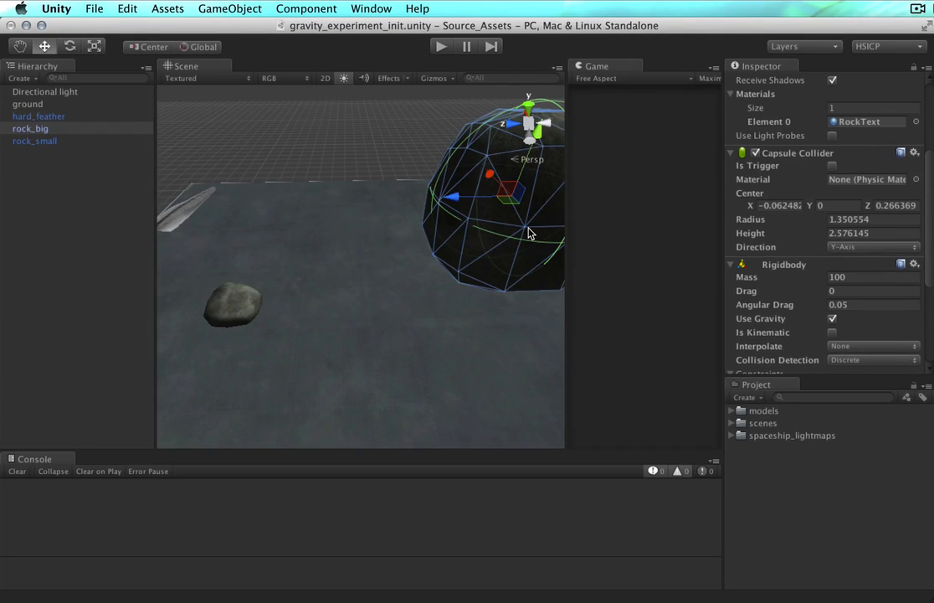
pyautogui.scroll(-3, 787, 285)
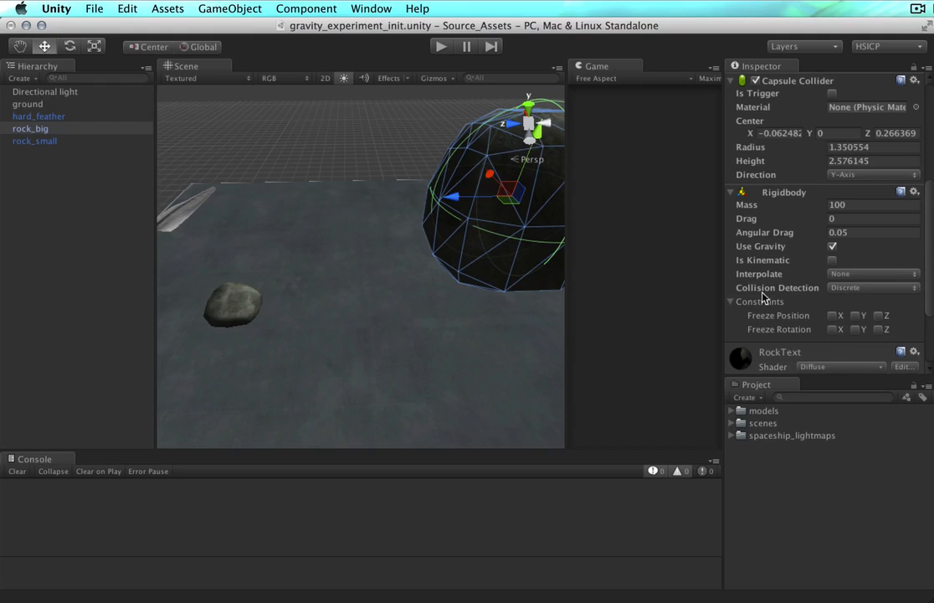
pyautogui.click(178, 217)
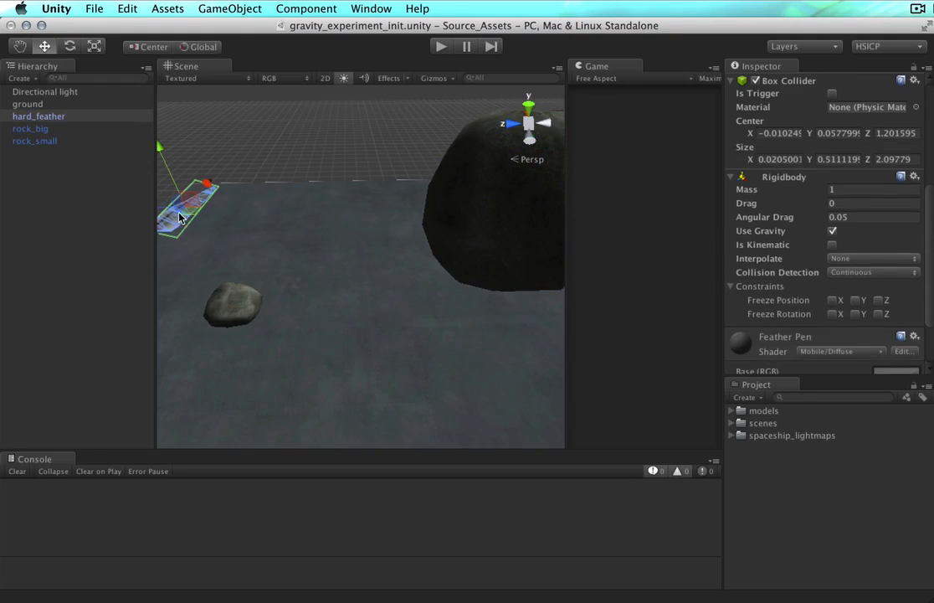
# Keep the feather's collision detection on Continuous and test-run the scene, then stop it
pyautogui.click(891, 271)
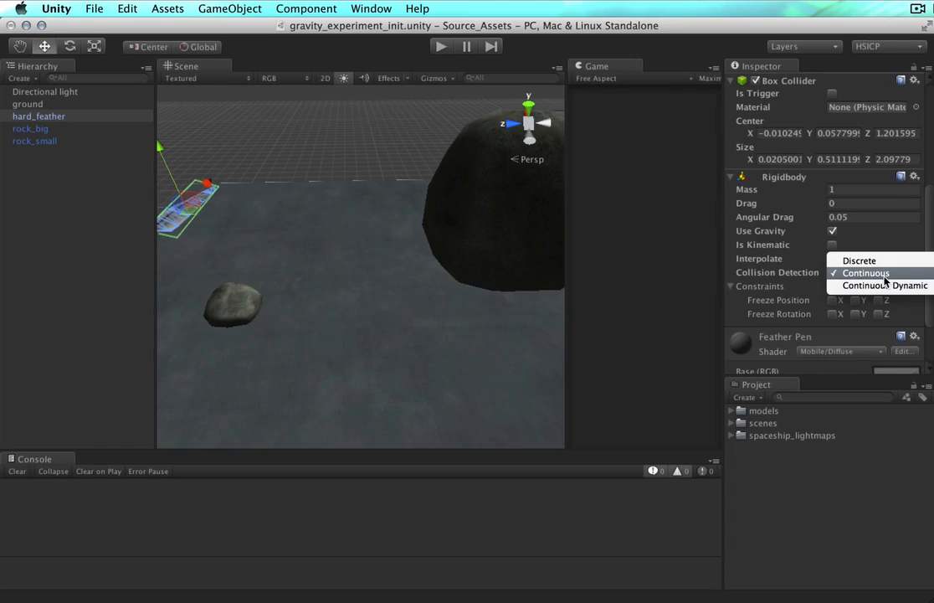
pyautogui.click(885, 277)
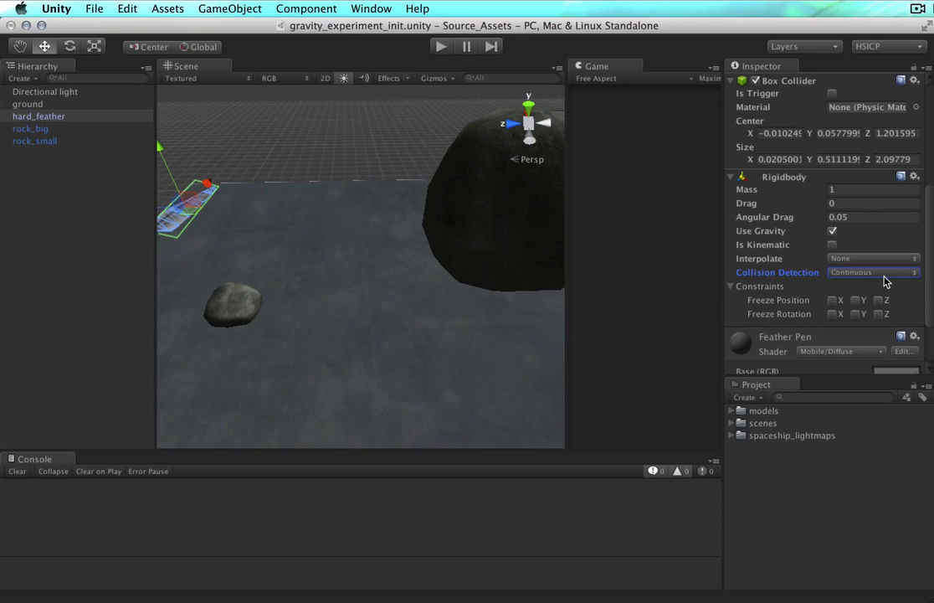
pyautogui.press('super+p')
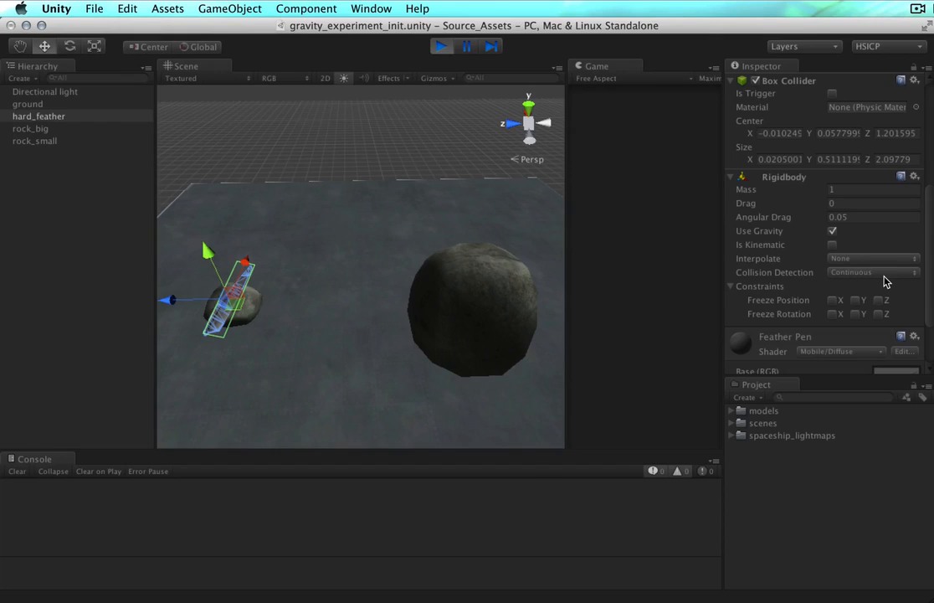
pyautogui.press('super+p')
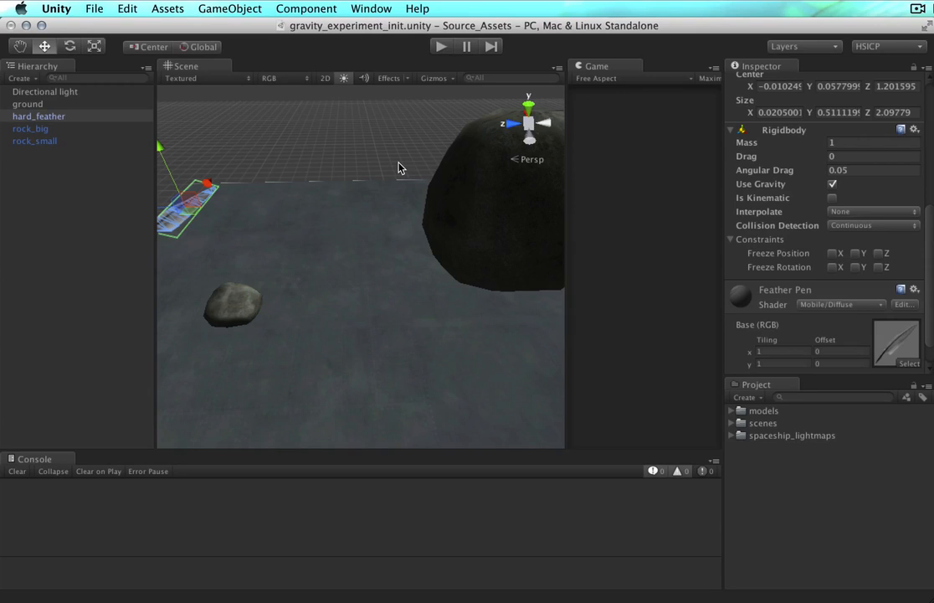
# Set the feather's Rigidbody drag to 2 and test-run the scene, then stop it
pyautogui.click(835, 156)
pyautogui.write('2')
pyautogui.press('super+p')
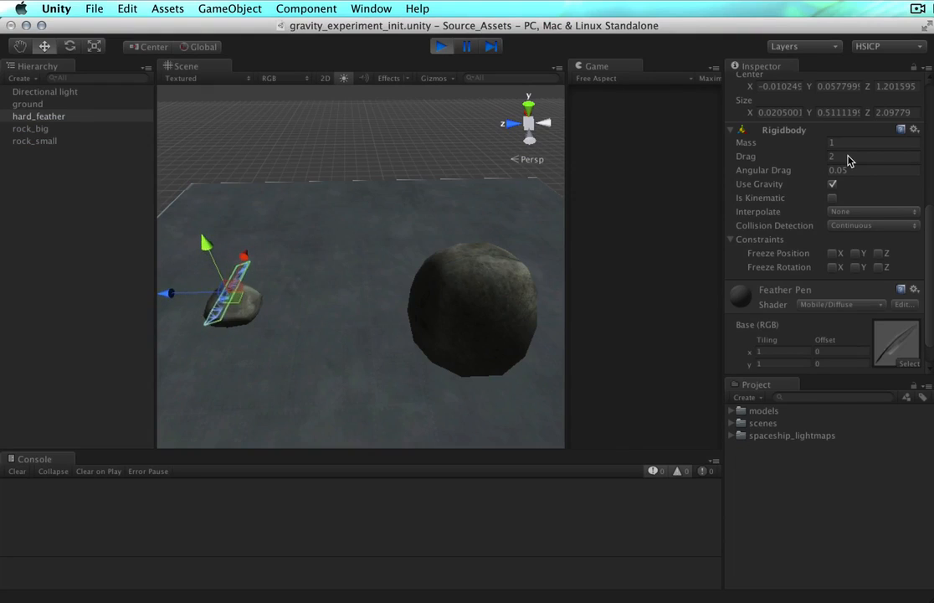
pyautogui.press('super+p')
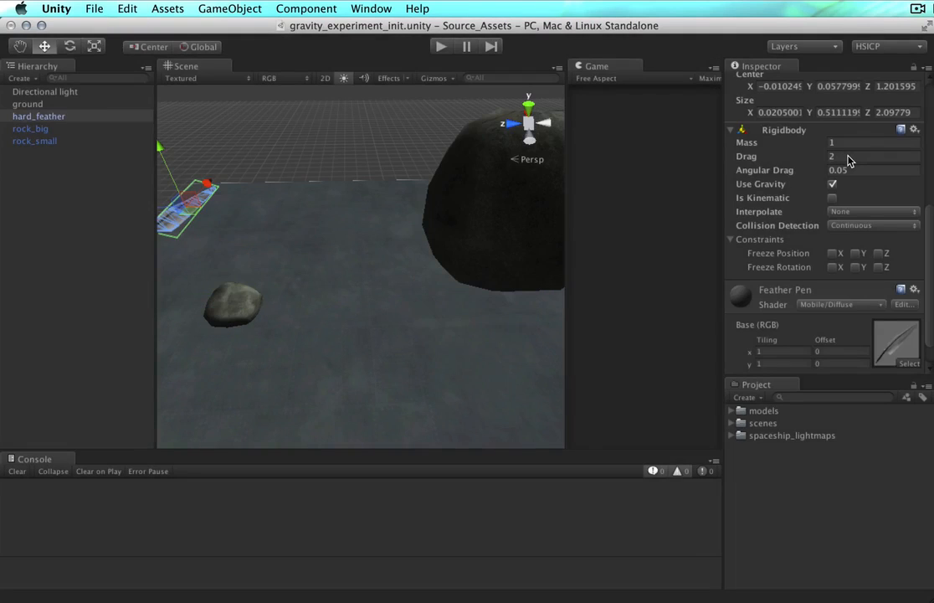
# Set the feather's Rigidbody drag to 10 and test-run the scene, then stop it
pyautogui.click(849, 156)
pyautogui.write('10')
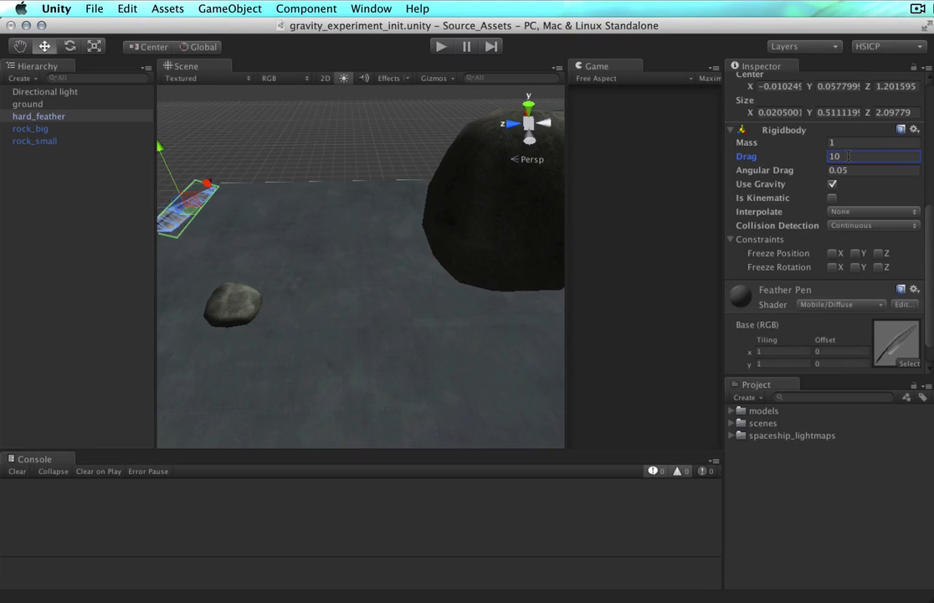
pyautogui.press('super+p')
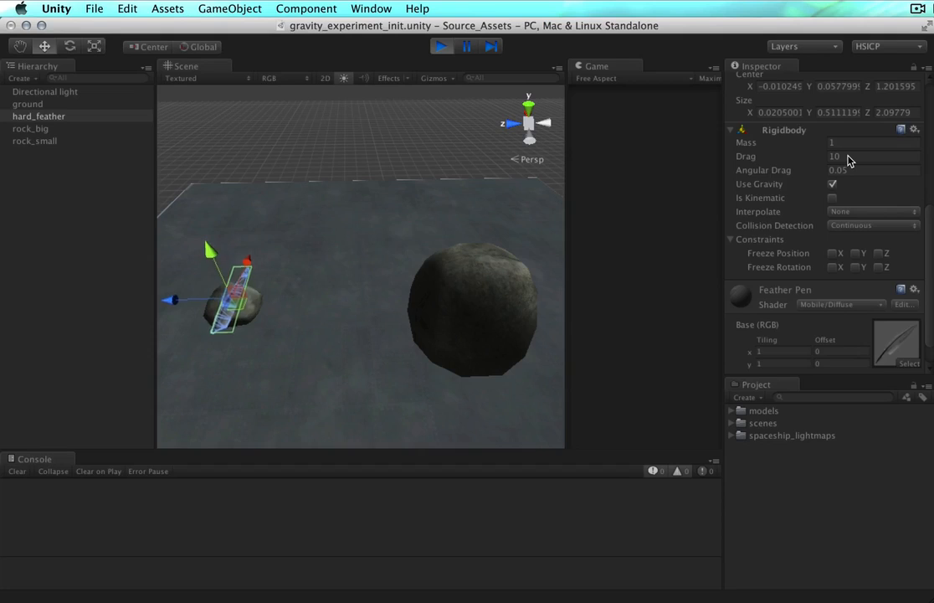
pyautogui.press('super+p')
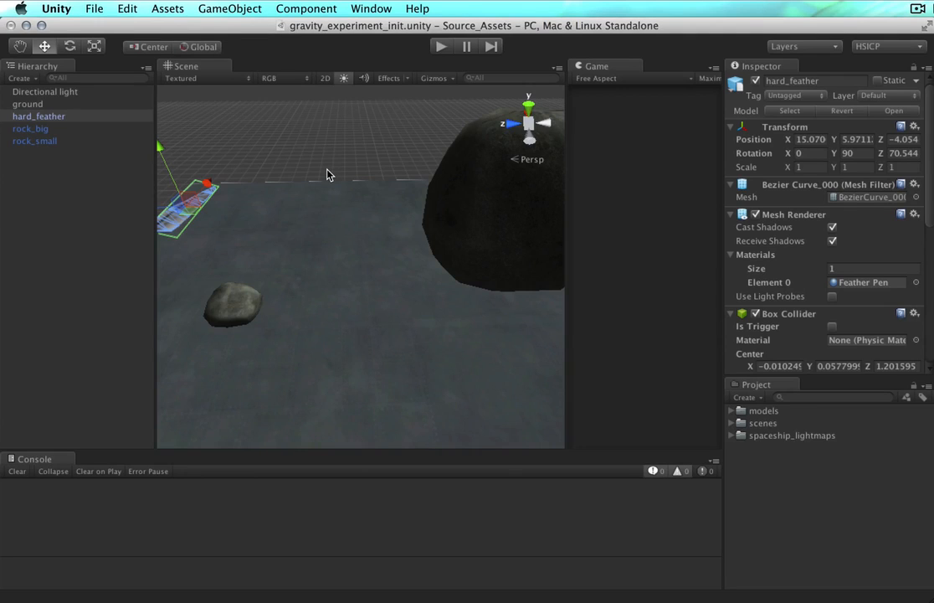
# Disable the small rock's Mesh Collider and add a Capsule Collider to it
pyautogui.click(242, 311)
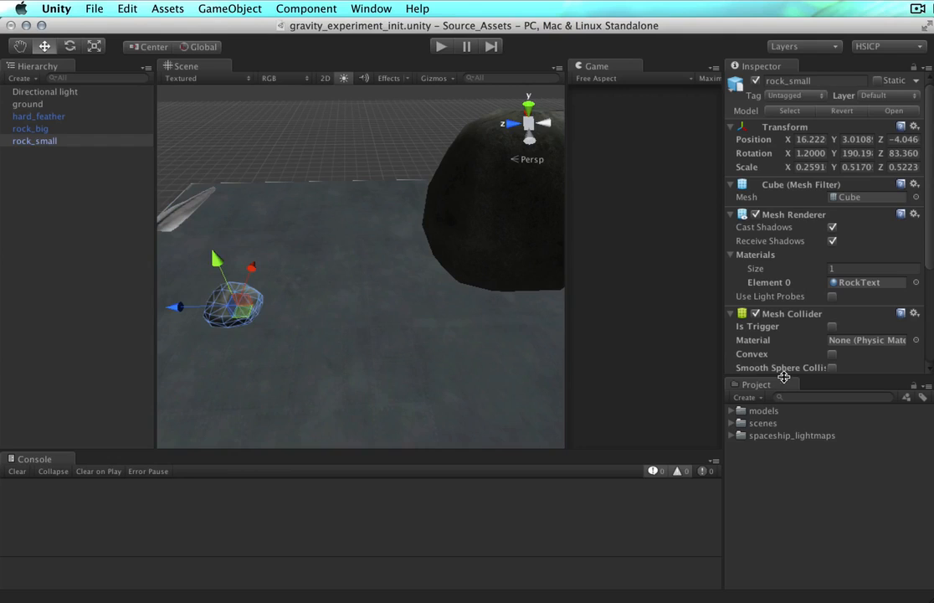
pyautogui.scroll(-2, 784, 369)
pyautogui.click(756, 282)
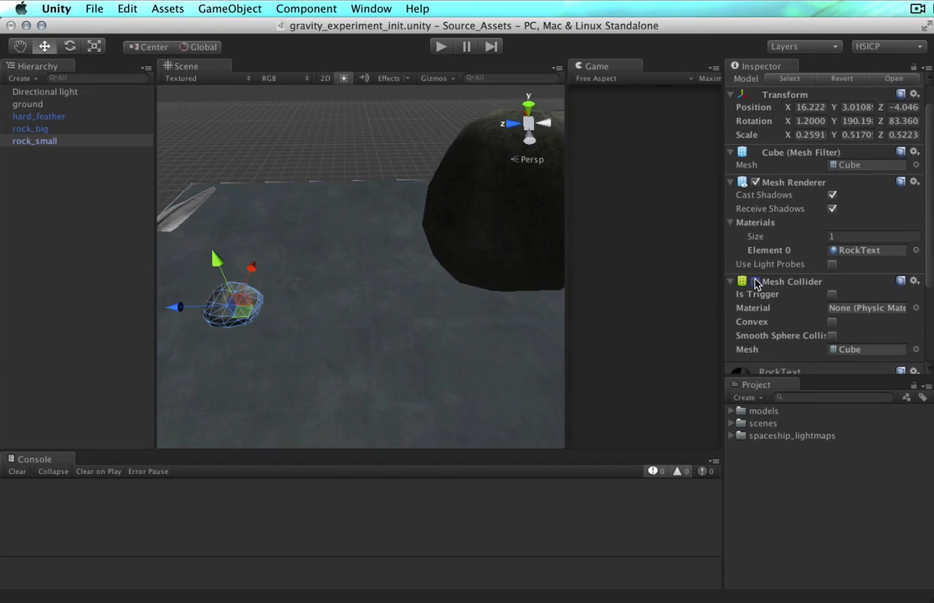
pyautogui.click(275, 7)
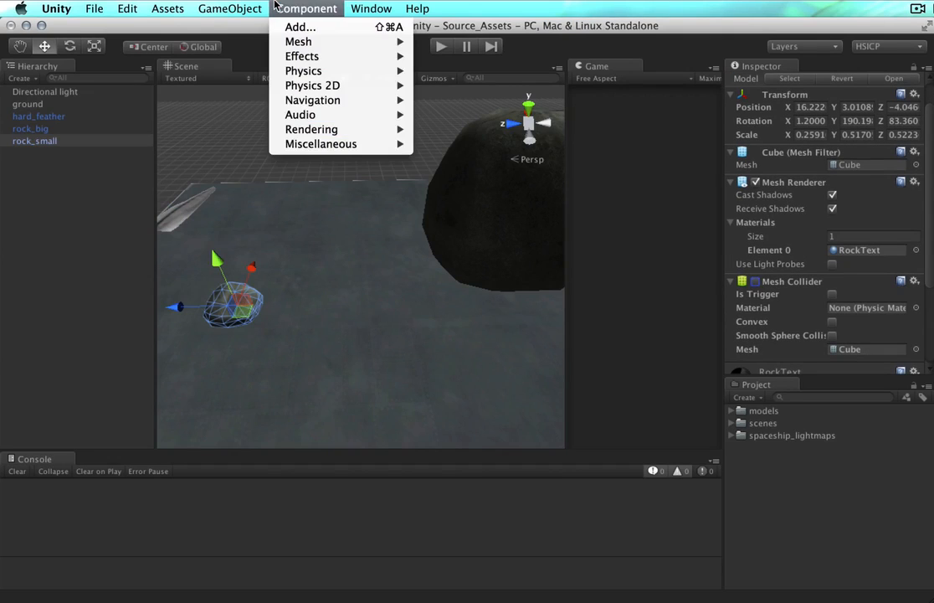
pyautogui.moveTo(301, 71)
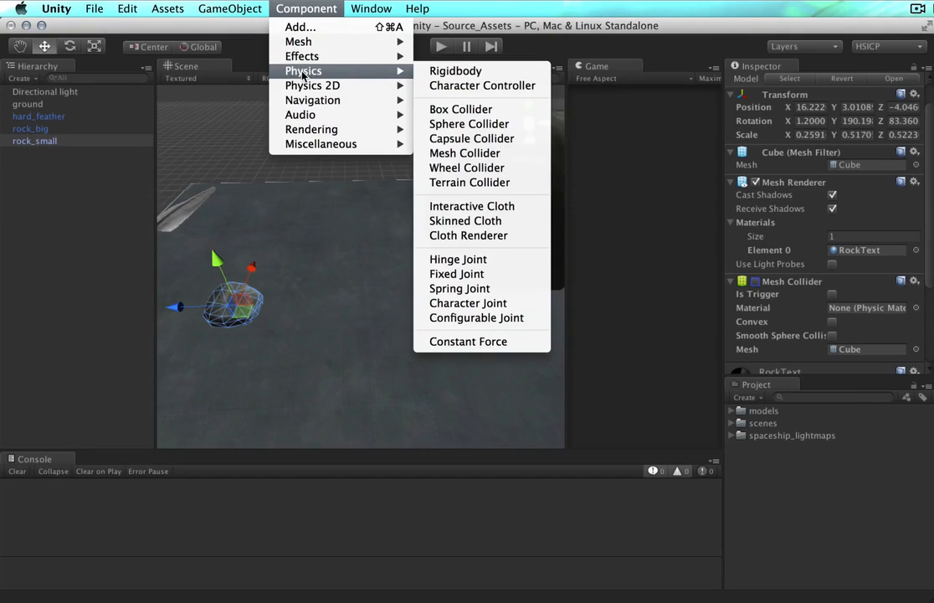
pyautogui.click(463, 138)
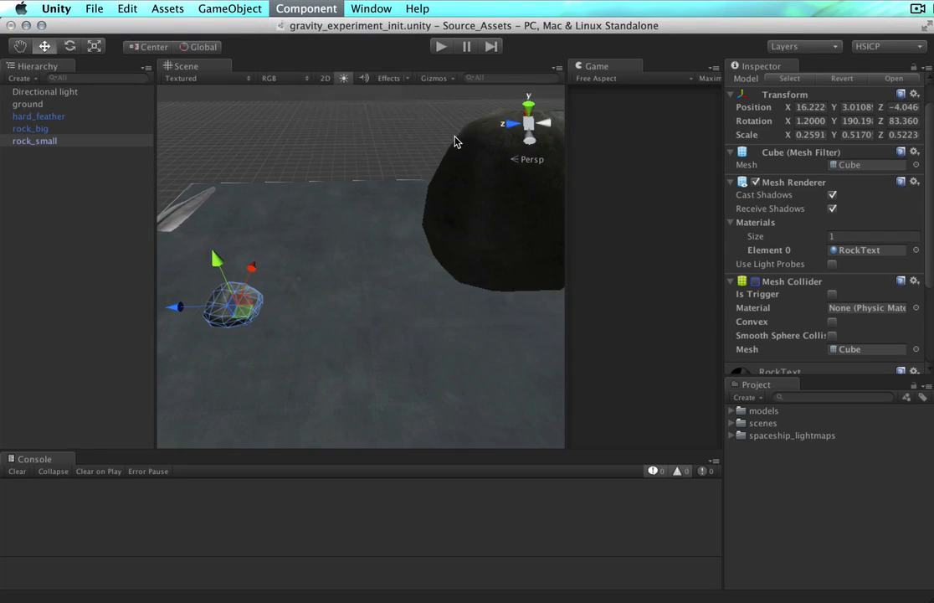
pyautogui.scroll(-5, 776, 262)
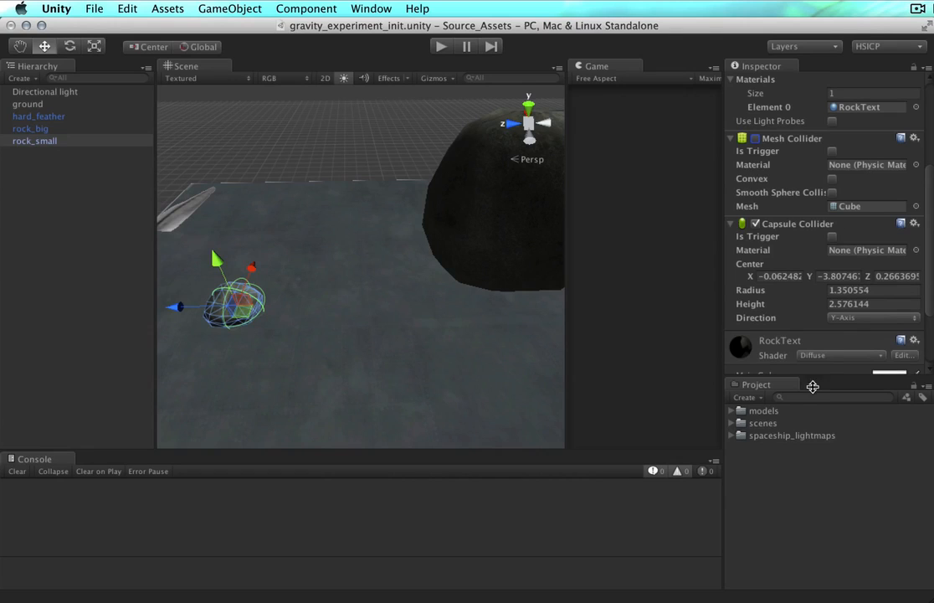
# Import the complete Physic Materials standard package into the project
pyautogui.click(755, 398)
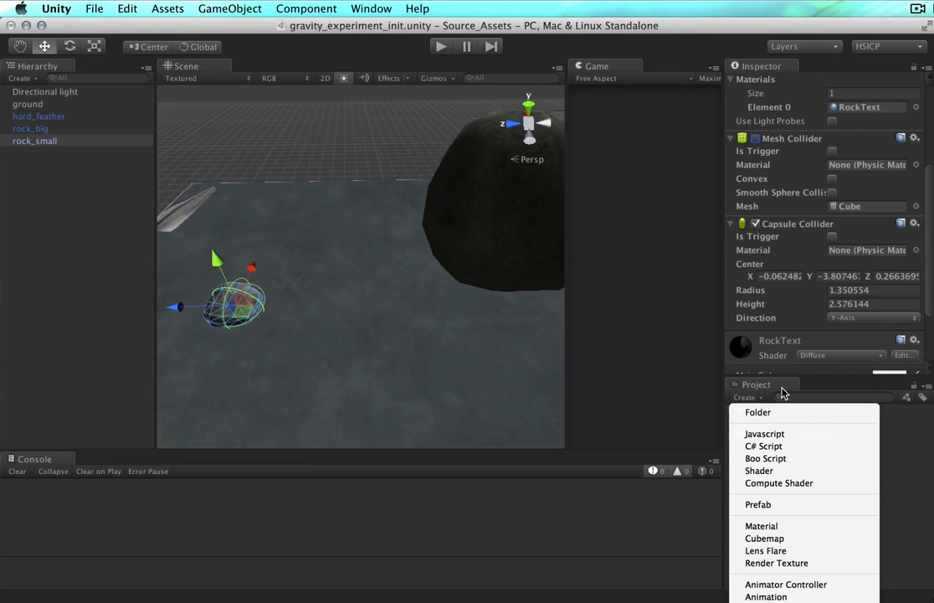
pyautogui.click(783, 390)
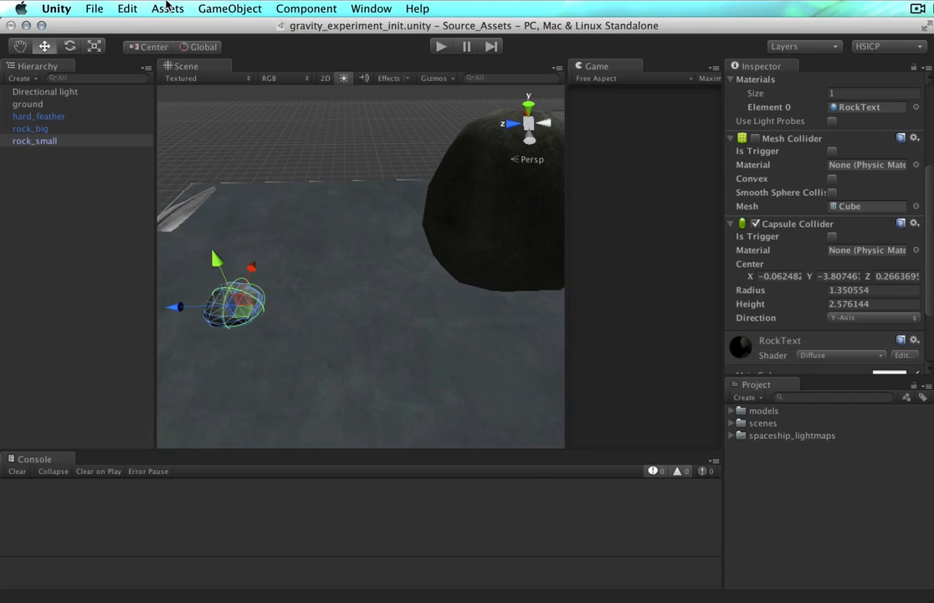
pyautogui.click(167, 8)
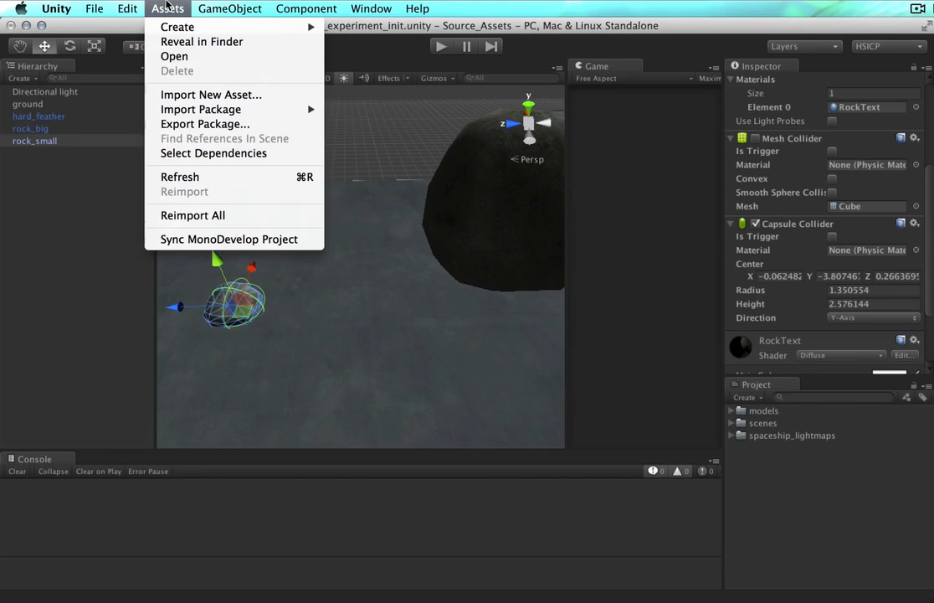
pyautogui.moveTo(165, 109)
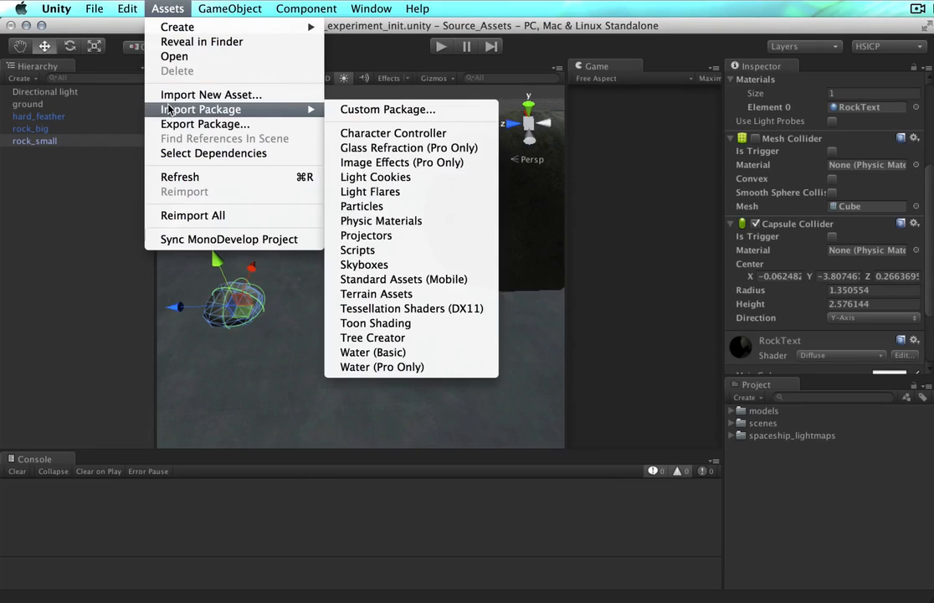
pyautogui.click(394, 223)
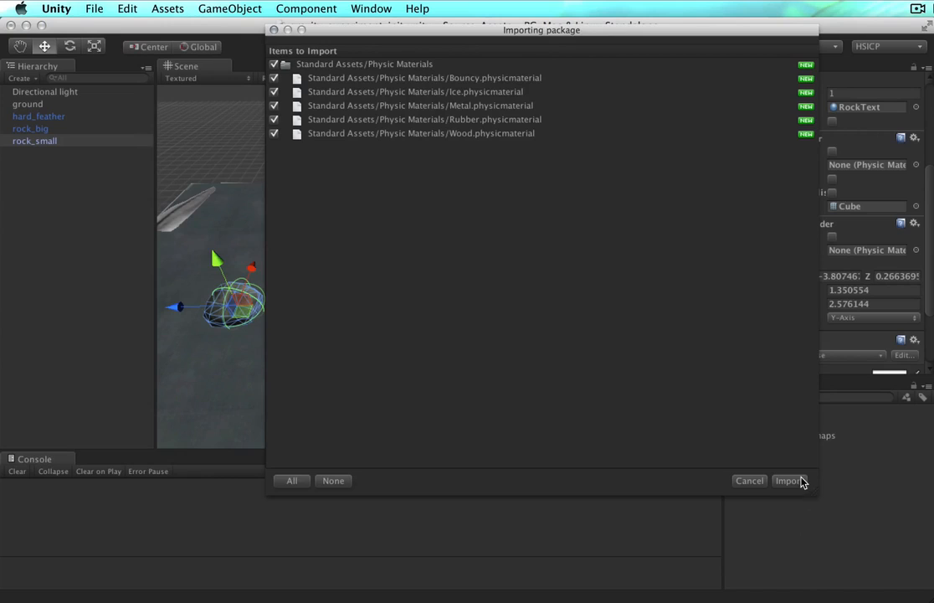
pyautogui.click(800, 480)
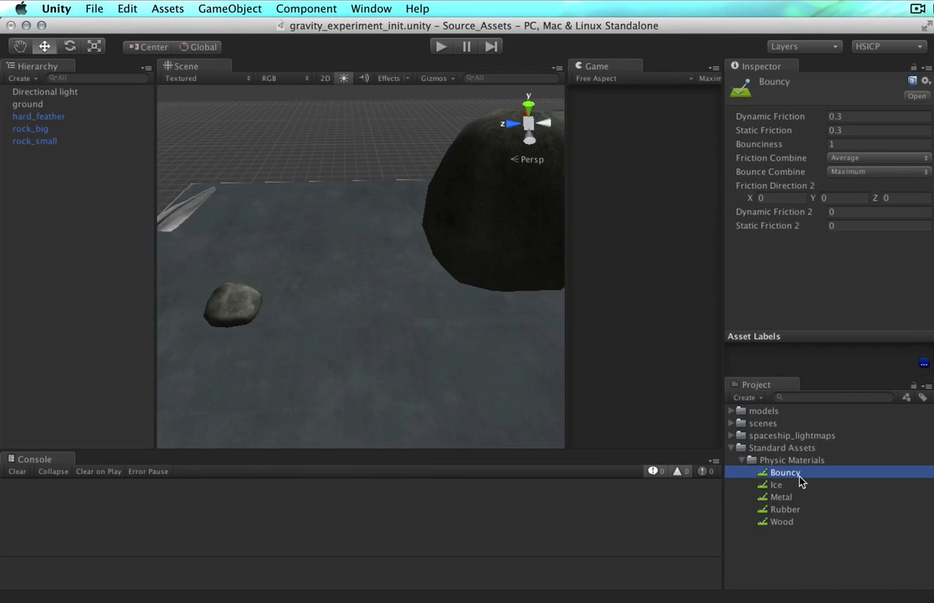
# Examine the friction and bounciness settings of the imported Bouncy, Ice, Metal, Rubber and Wood physic materials
pyautogui.click(799, 479)
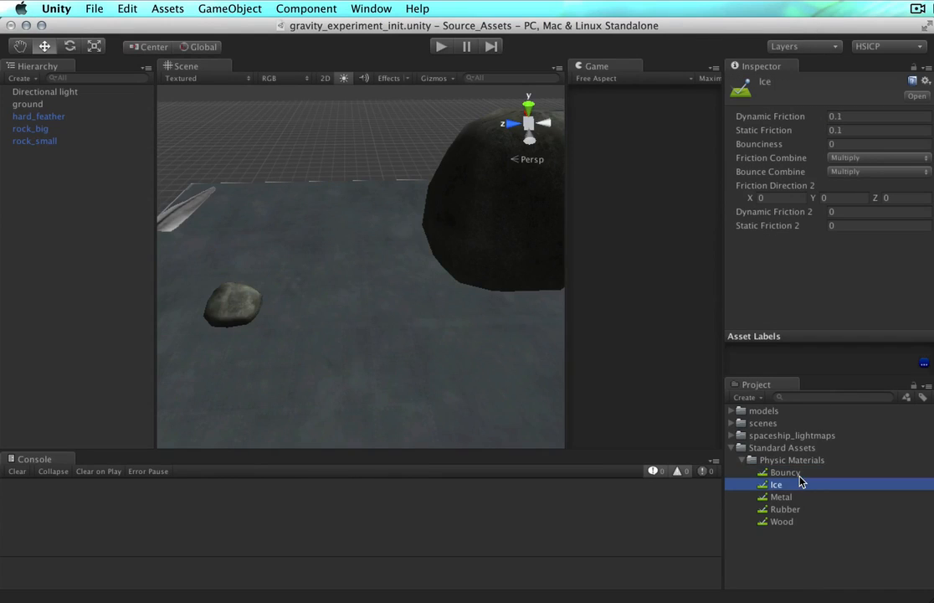
pyautogui.press('Down')
pyautogui.press('Down')
pyautogui.press('Down')
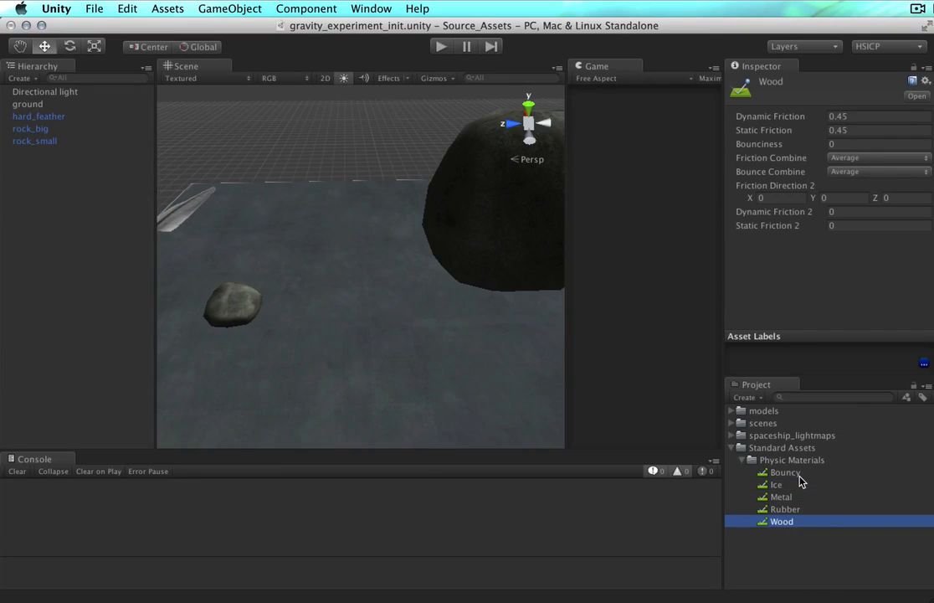
pyautogui.press('Up')
pyautogui.press('Up')
pyautogui.press('Up')
pyautogui.press('Up')
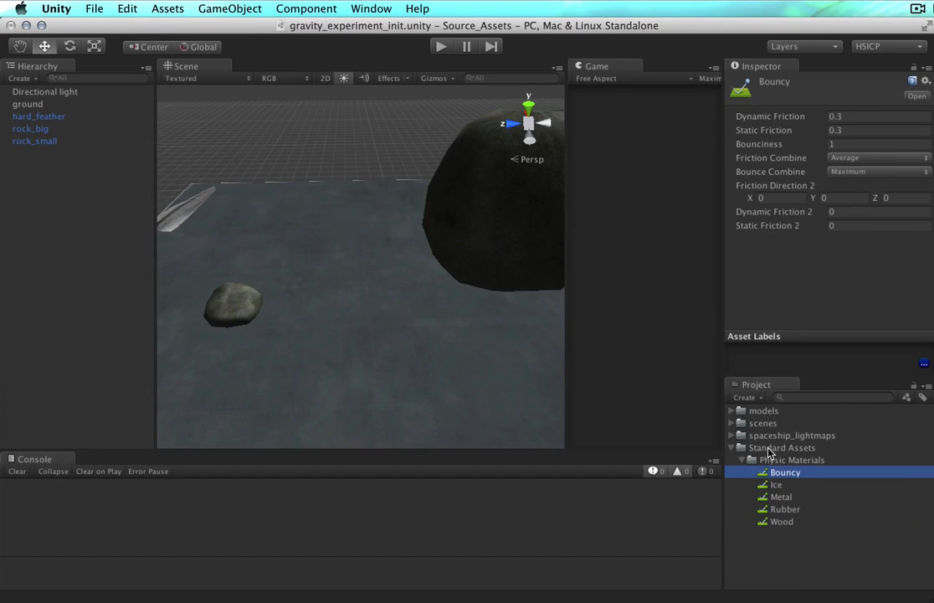
pyautogui.press('Down')
pyautogui.press('Down')
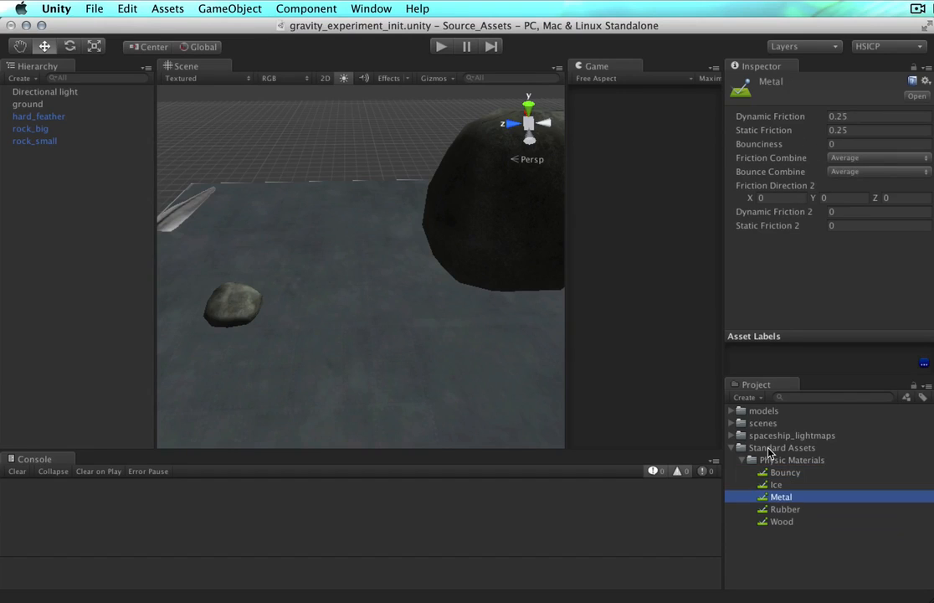
# Examine the Wood and Ice physic materials' settings, including the friction combine options available for Ice
pyautogui.press('Down')
pyautogui.press('Down')
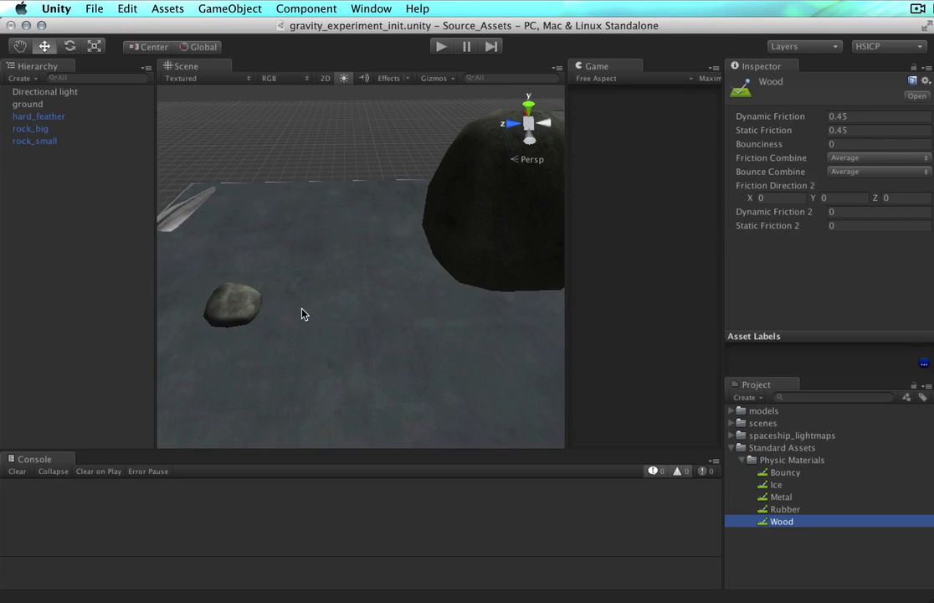
pyautogui.click(767, 484)
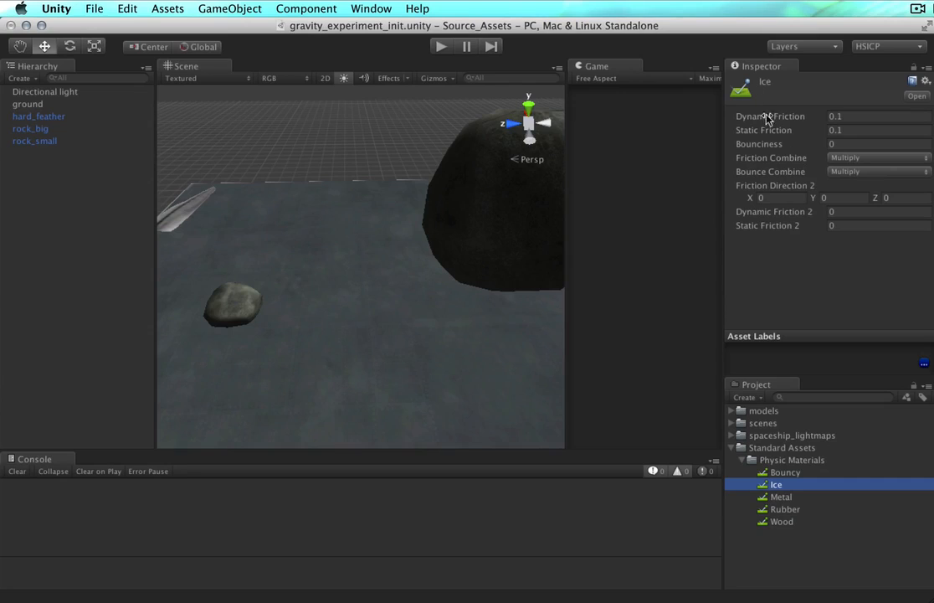
pyautogui.click(871, 158)
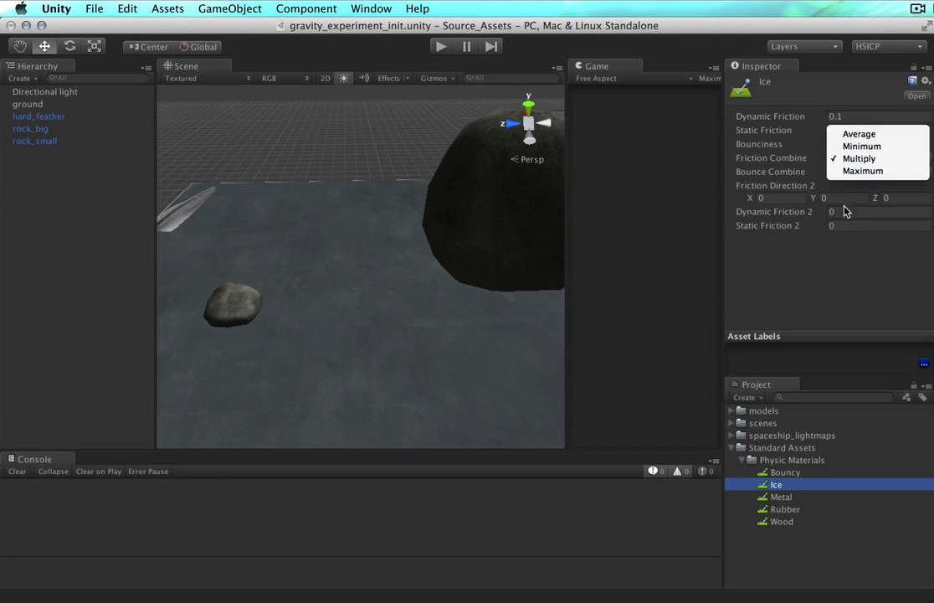
pyautogui.click(833, 274)
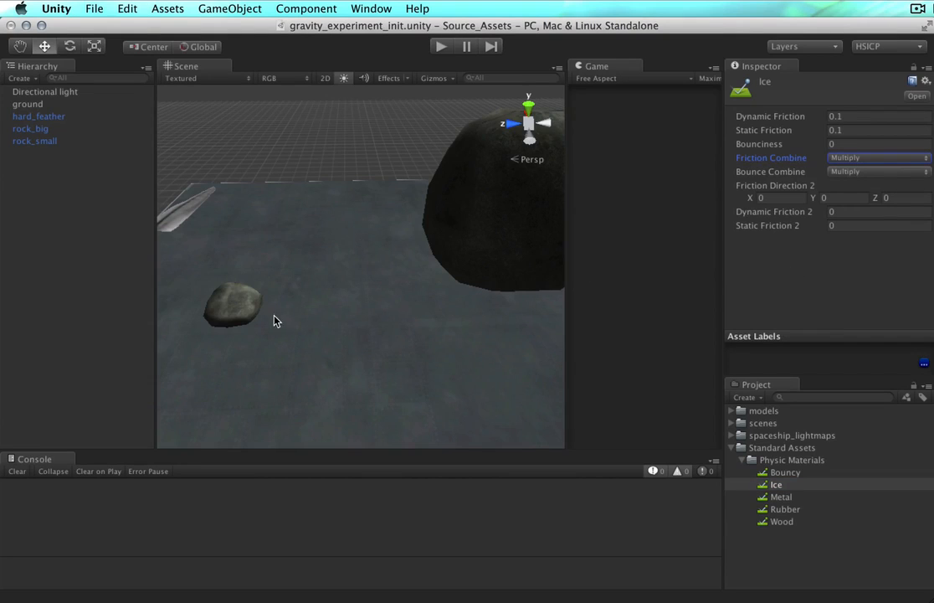
# Assign the Ice physic material to the small rock's Capsule Collider and to the feather's Box Collider
pyautogui.click(253, 305)
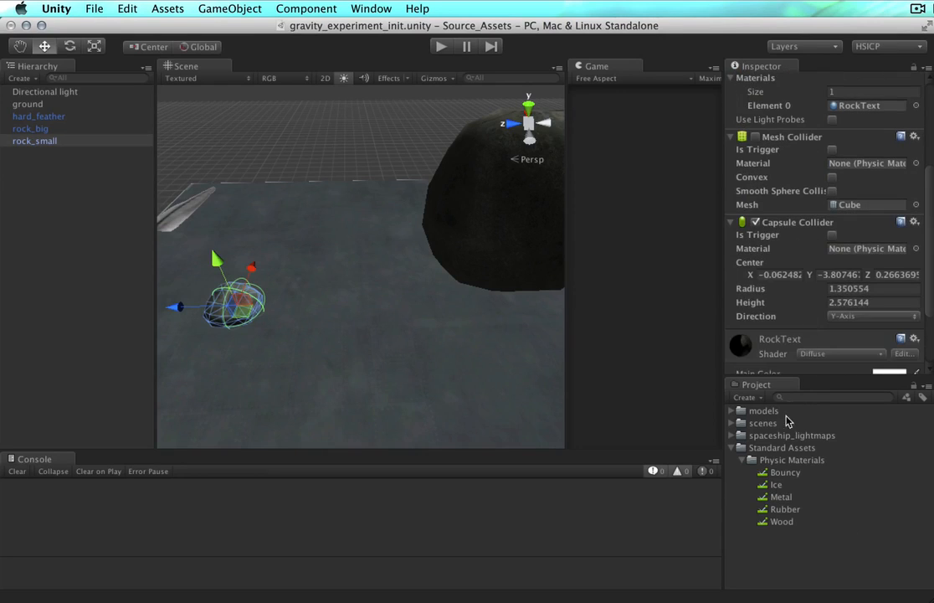
pyautogui.moveTo(777, 484); pyautogui.dragTo(862, 250)
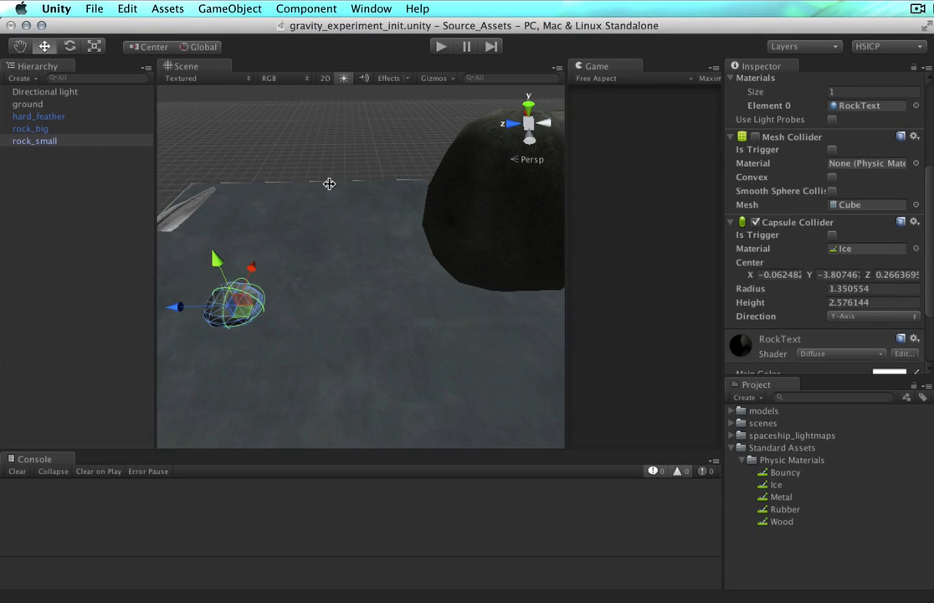
pyautogui.moveTo(775, 491); pyautogui.dragTo(164, 218)
pyautogui.click(166, 220)
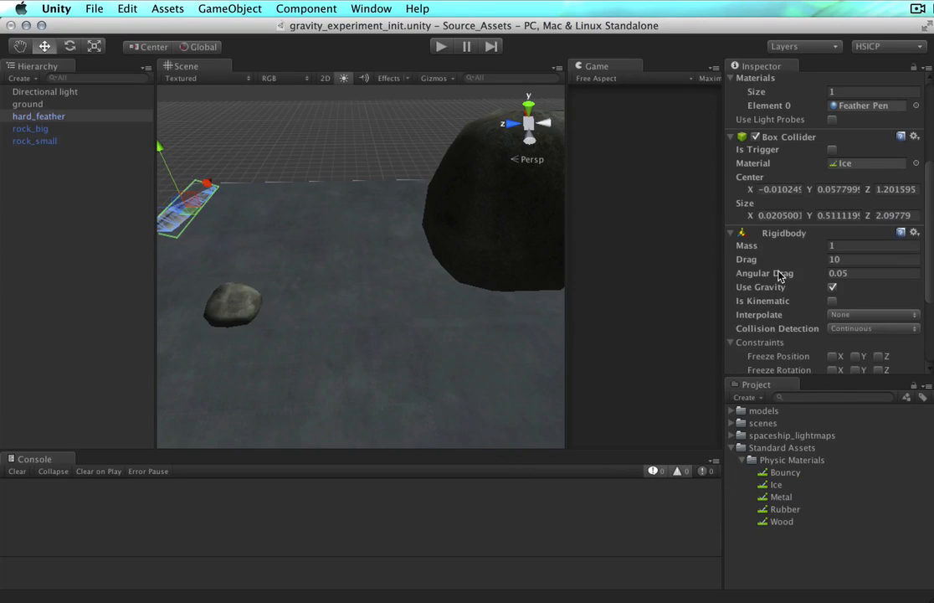
pyautogui.scroll(-1, 786, 279)
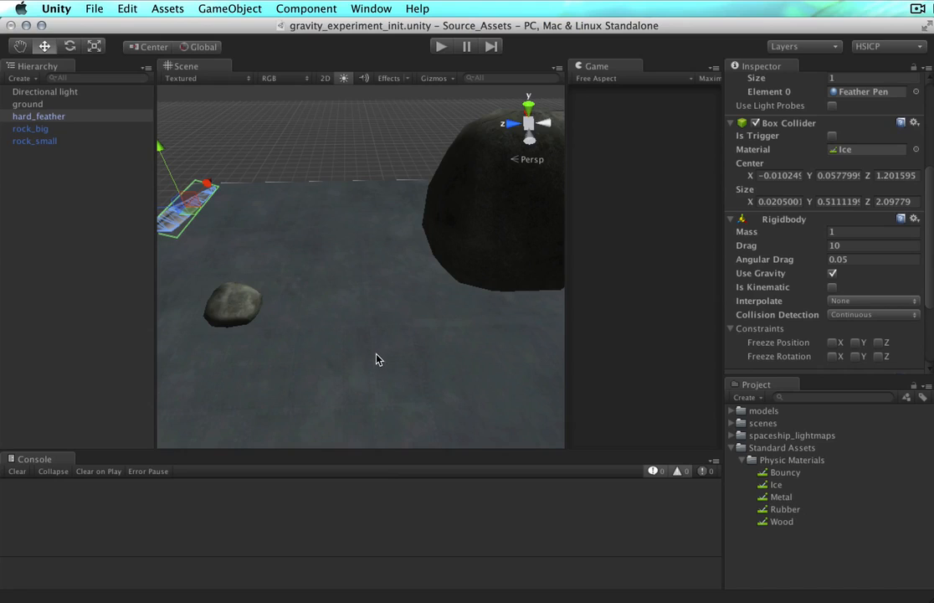
# Apply the Rubber physic material to the ground and test-run the scene, then stop it
pyautogui.moveTo(783, 509); pyautogui.dragTo(465, 404)
pyautogui.press('super+p')
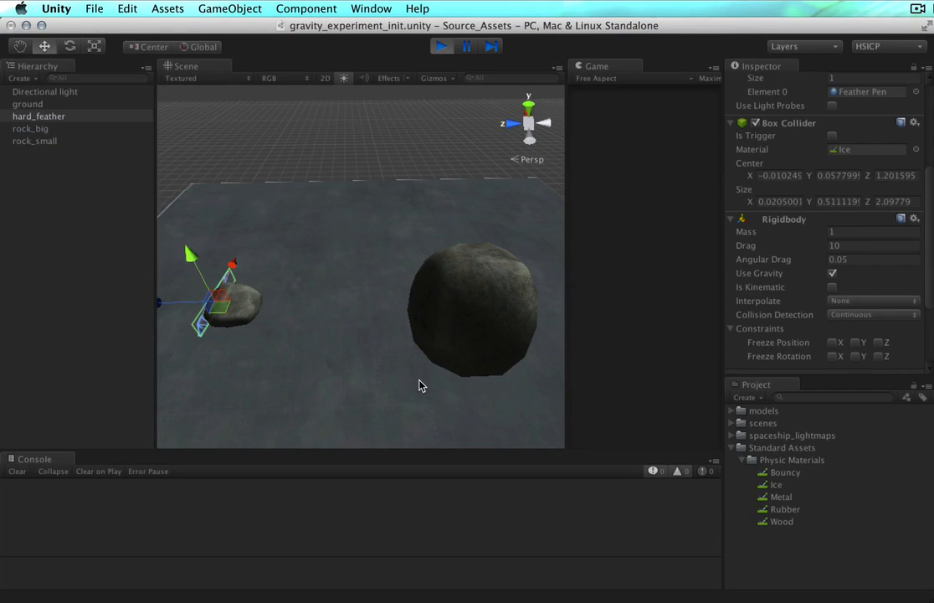
pyautogui.press('super+p')
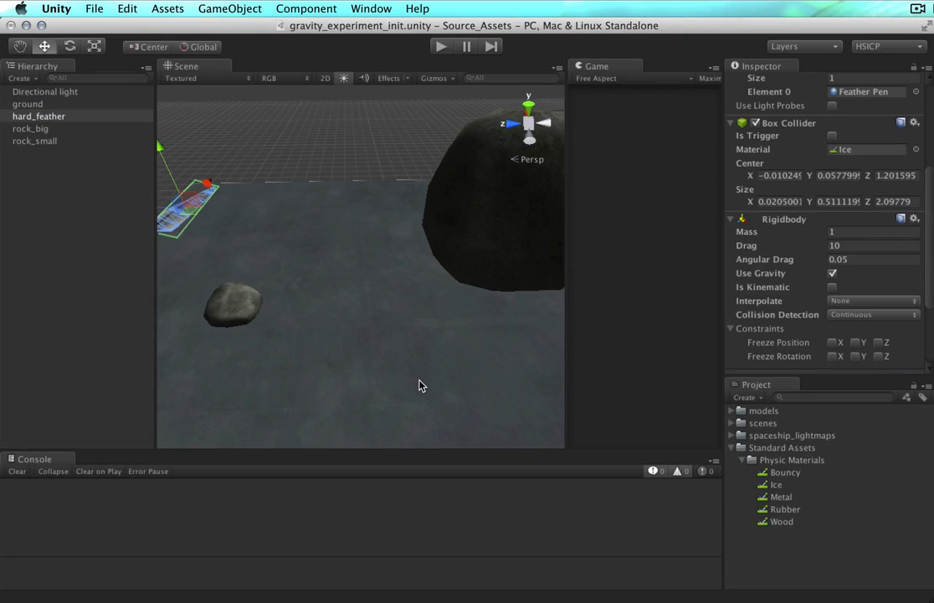